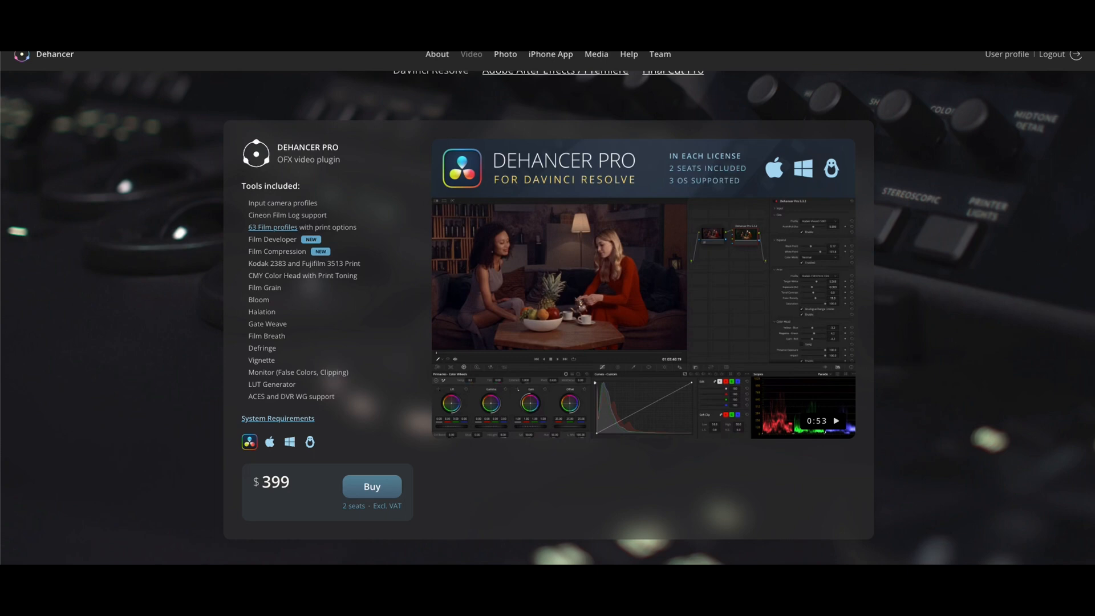
Examine the tools included and prices of the Dehancer OFX plugin editions, from Pro and Lite down to Monitor
scroll(548, 314, "down", 7)
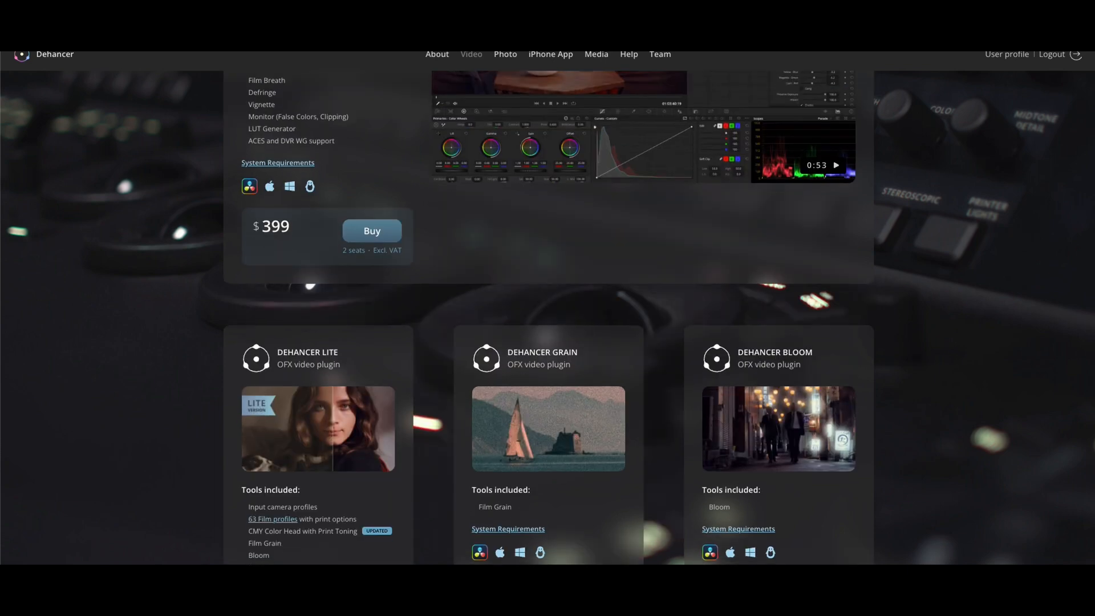
scroll(547, 313, "down", 3)
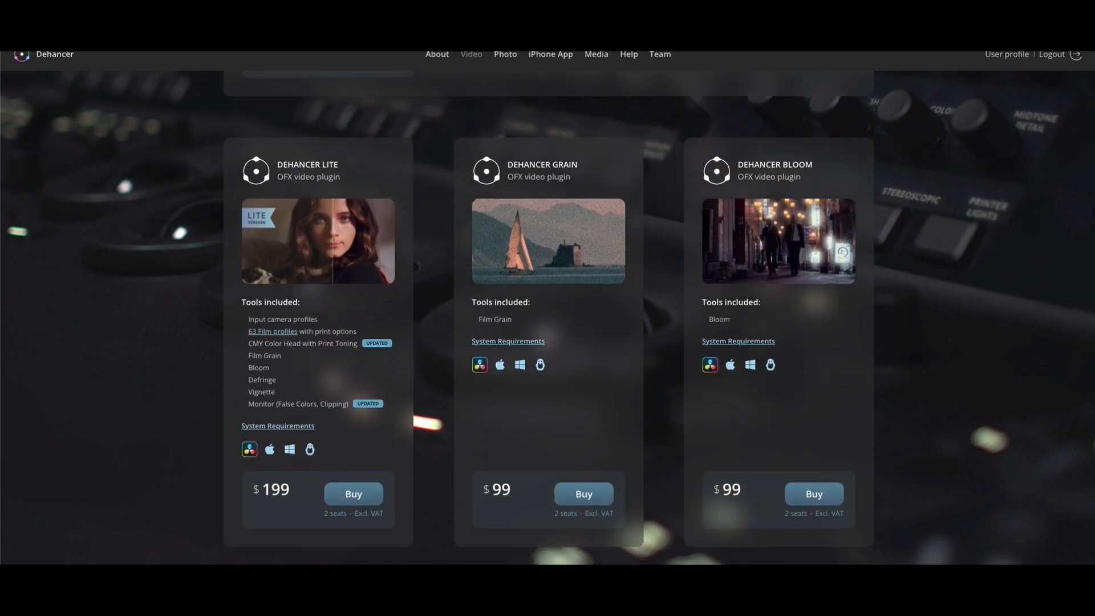
scroll(547, 313, "down", 3)
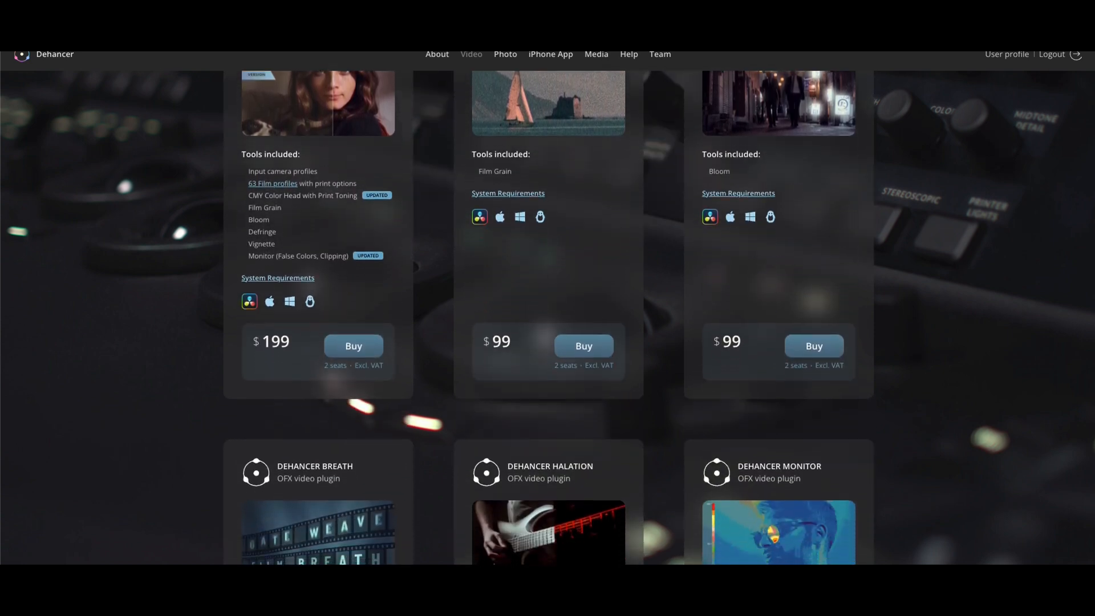
scroll(548, 314, "down", 3)
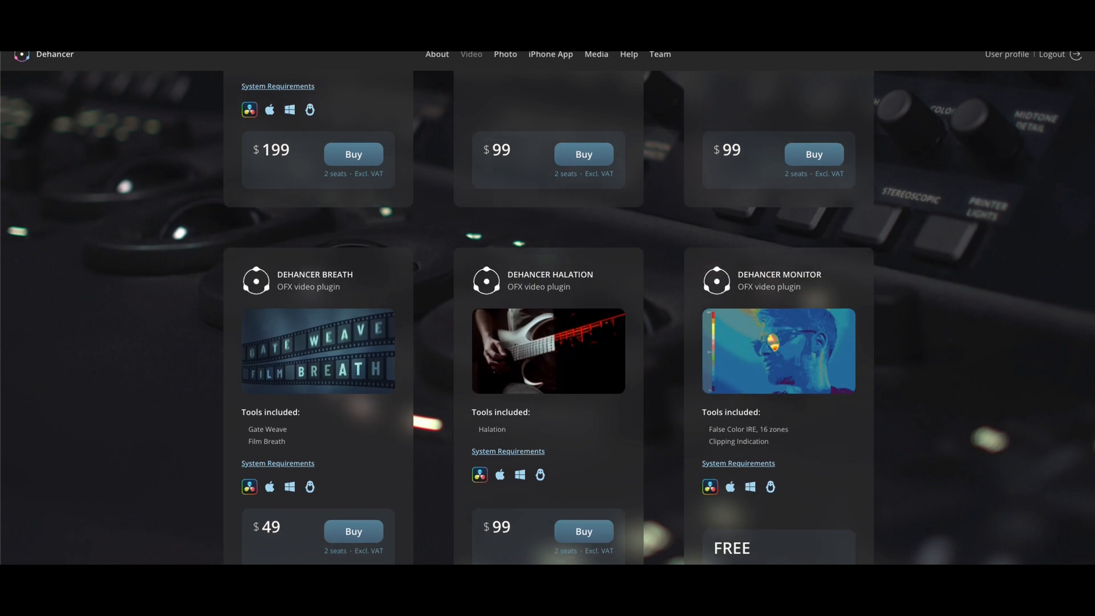
scroll(548, 313, "down", 1)
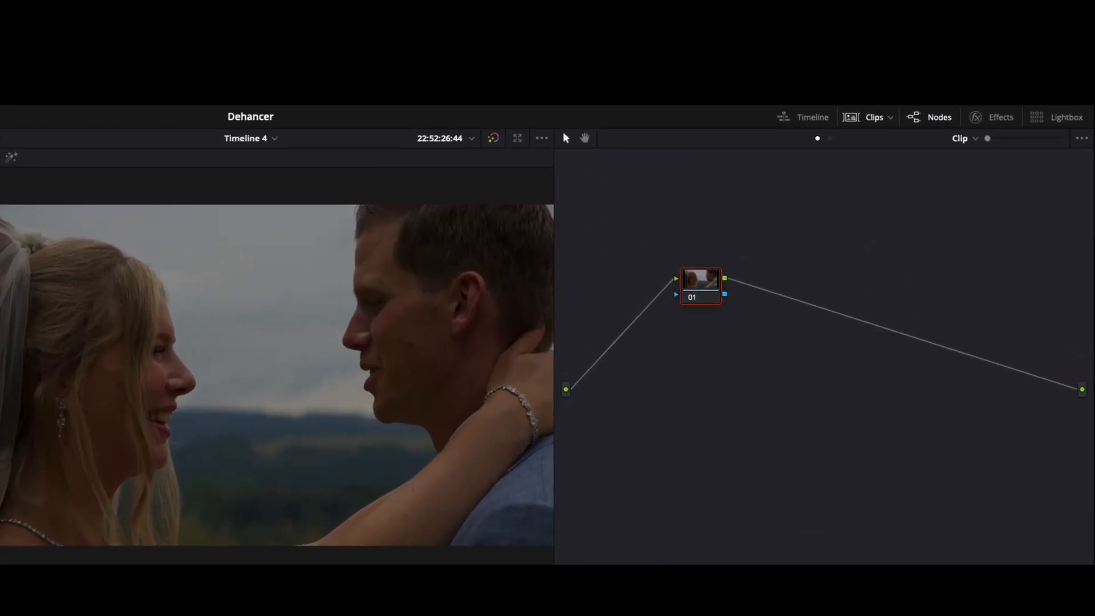
In DaVinci Resolve, search the effects library for "dehanc" and apply Dehancer Pro 6.3.0 to node 01
left_click(989, 119)
left_click(977, 171)
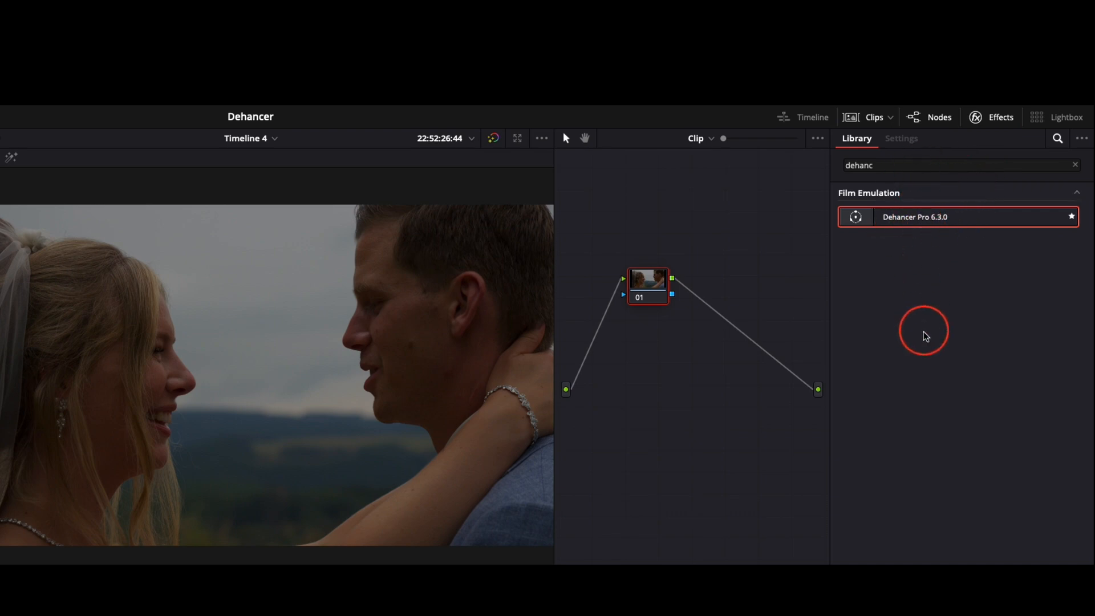
left_click_drag(909, 223, 657, 300)
left_click_drag(690, 262, 690, 262)
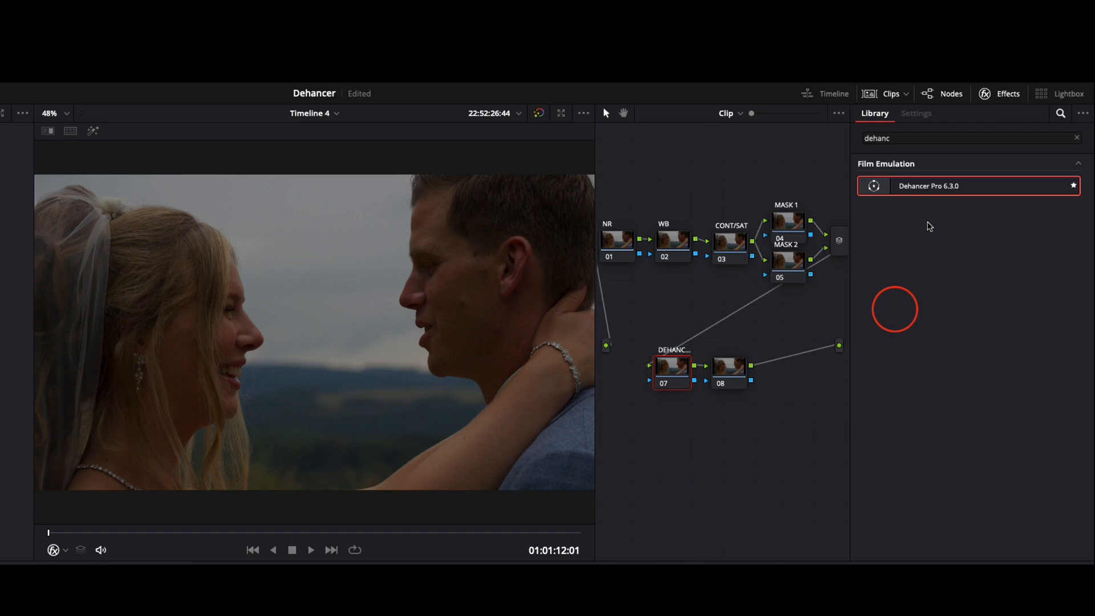
Apply Dehancer Pro 6.3.0 to node 07 and turn off the plugin's enabled tool groups, including Film and Film Grain
left_click_drag(928, 184, 683, 383)
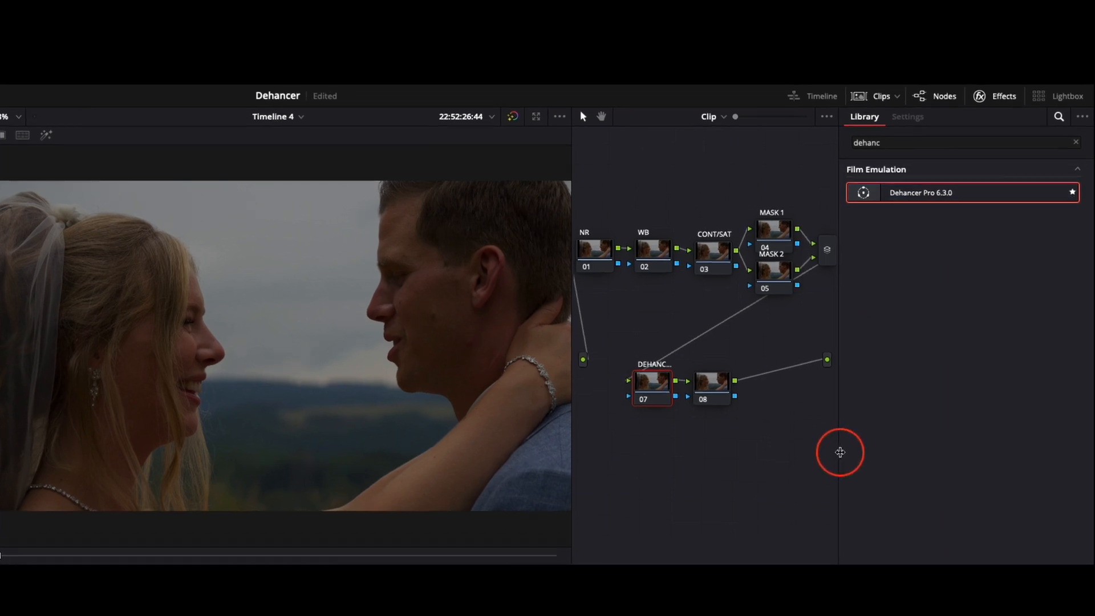
left_click_drag(578, 467, 578, 468)
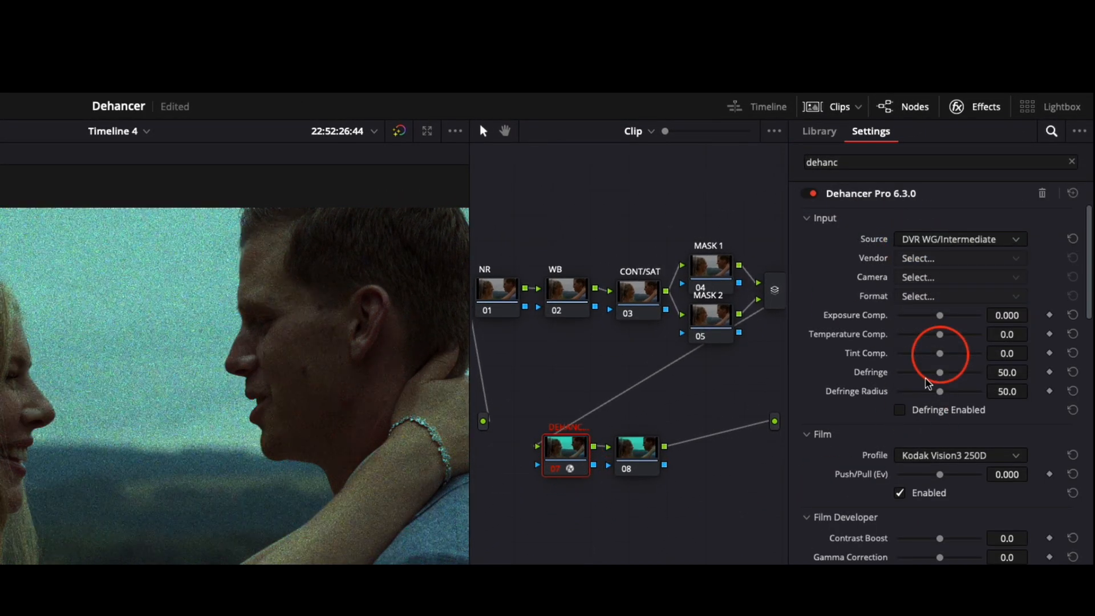
scroll(887, 556, "down", 15)
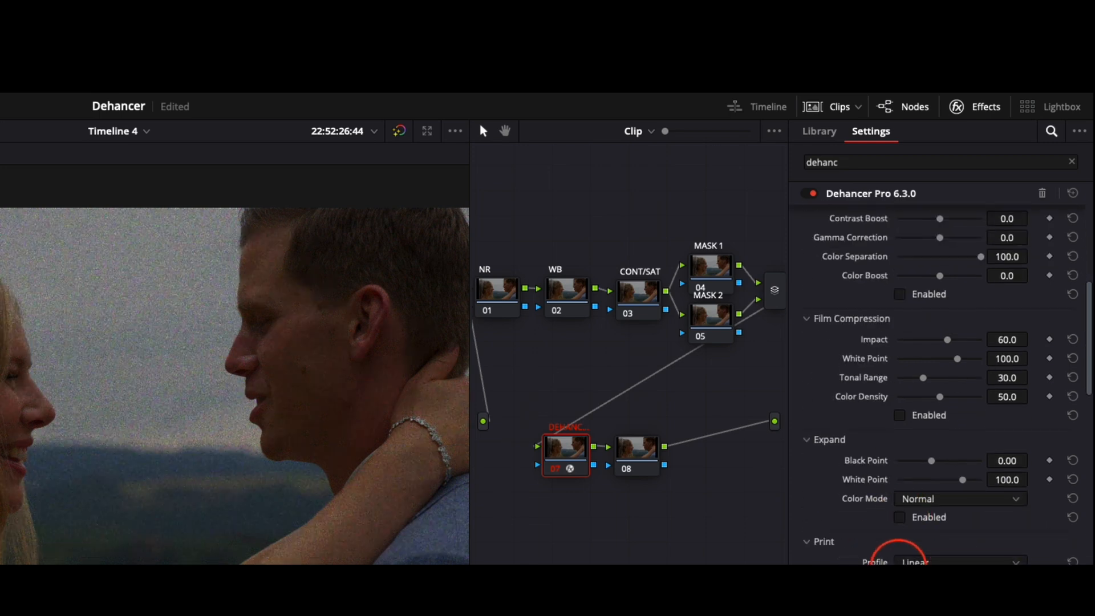
left_click_drag(940, 447, 1003, 455)
left_click_drag(915, 428, 893, 431)
left_click_drag(961, 485, 857, 471)
left_click_drag(940, 504, 857, 501)
scroll(857, 500, "down", 5)
scroll(857, 504, "down", 6)
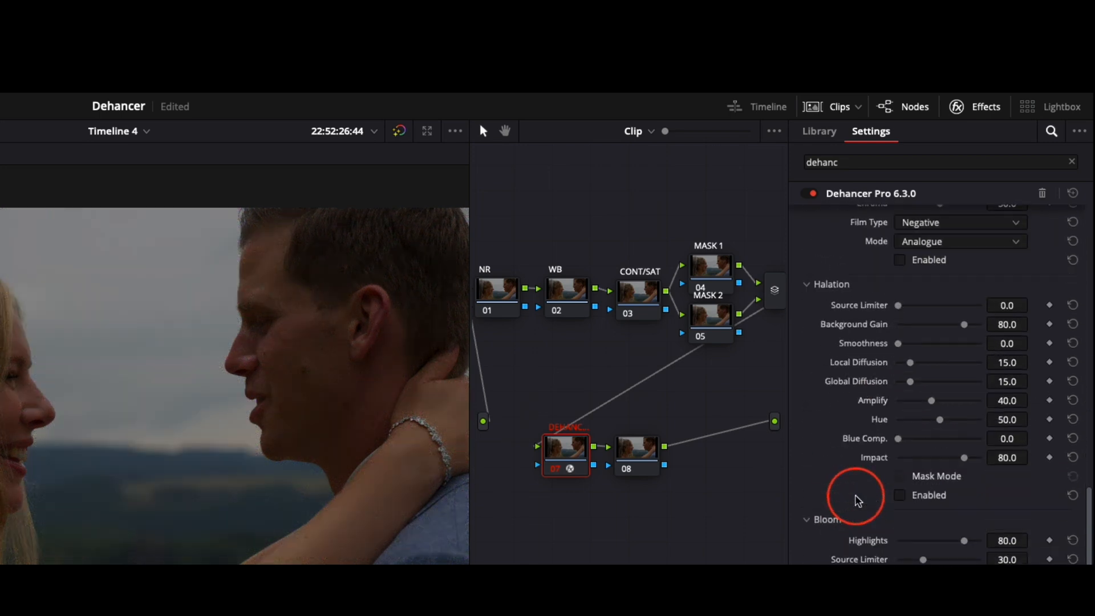
Compare the image with node 07 off and on, and leave the node disabled
left_click(557, 471)
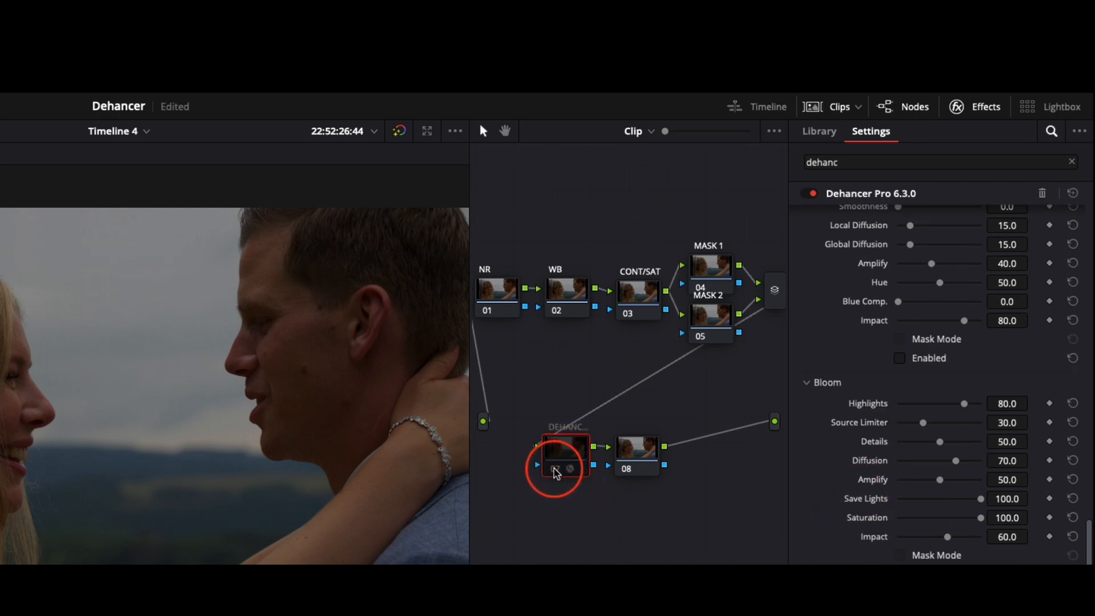
left_click(556, 471)
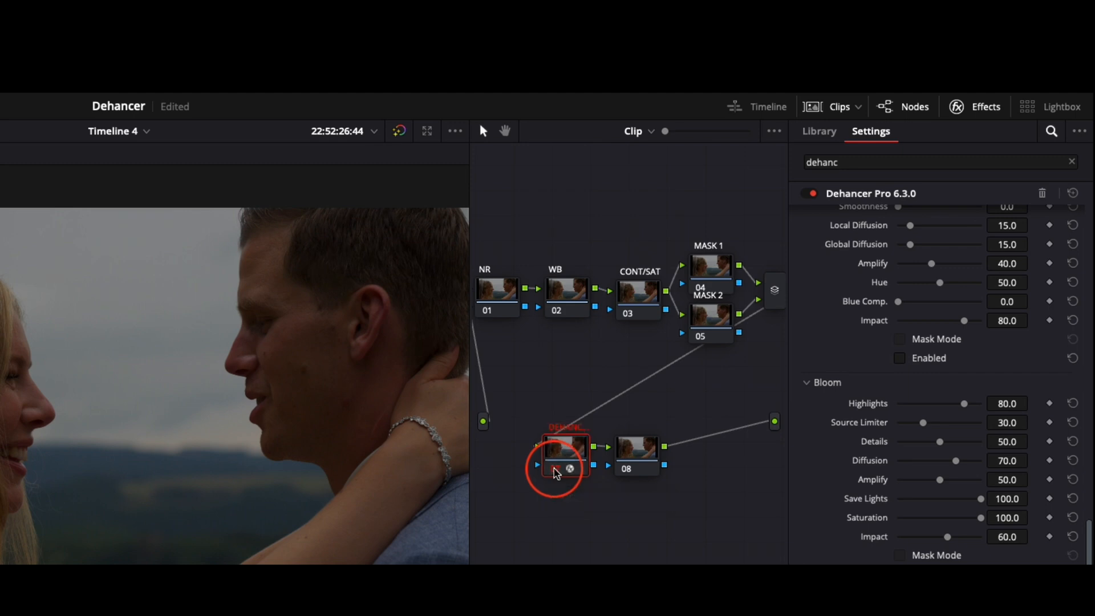
left_click(556, 471)
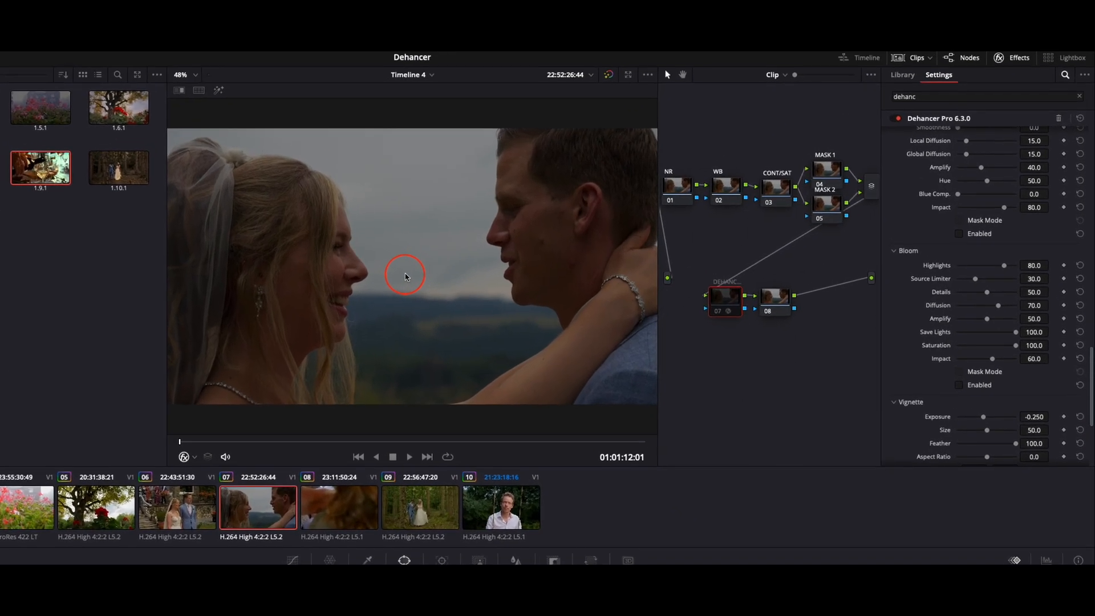
Grab a still of the graded clip and store it in the PowerGrade 1 album
right_click(109, 419)
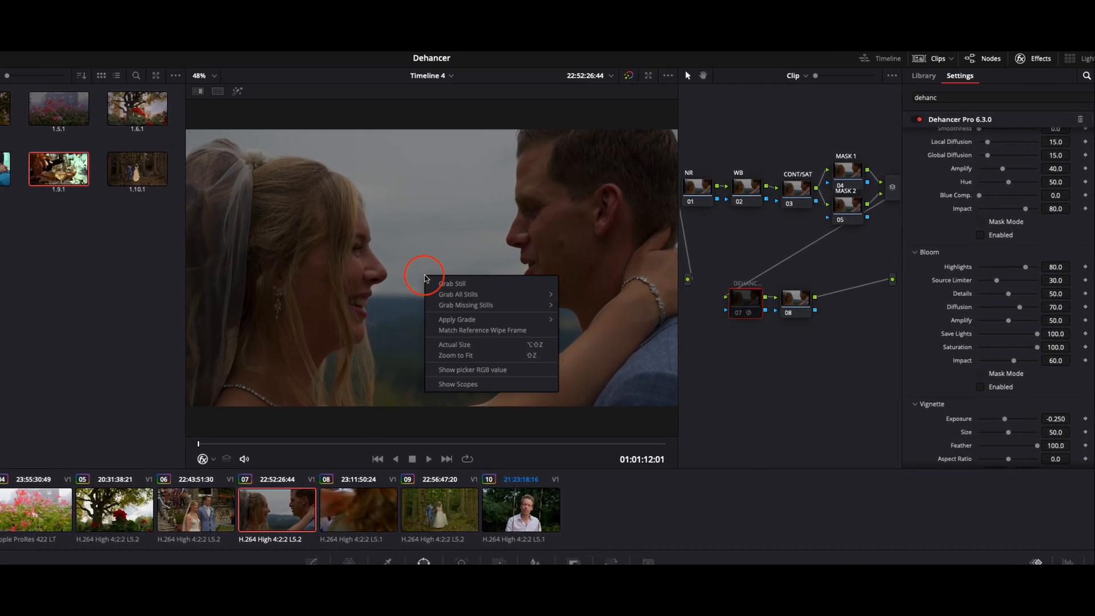
left_click(426, 281)
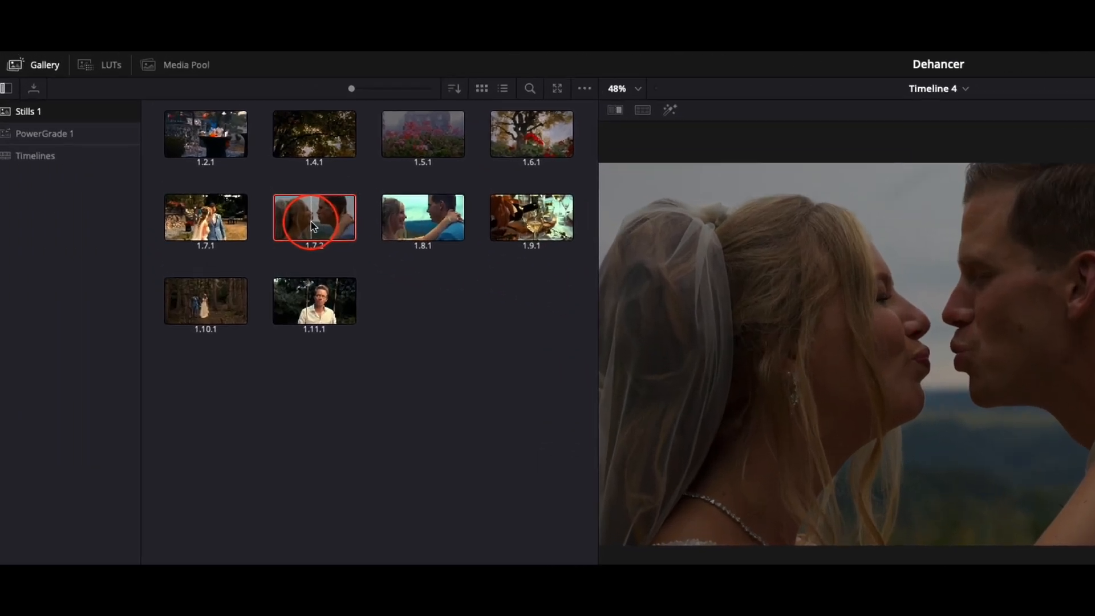
left_click_drag(312, 226, 94, 133)
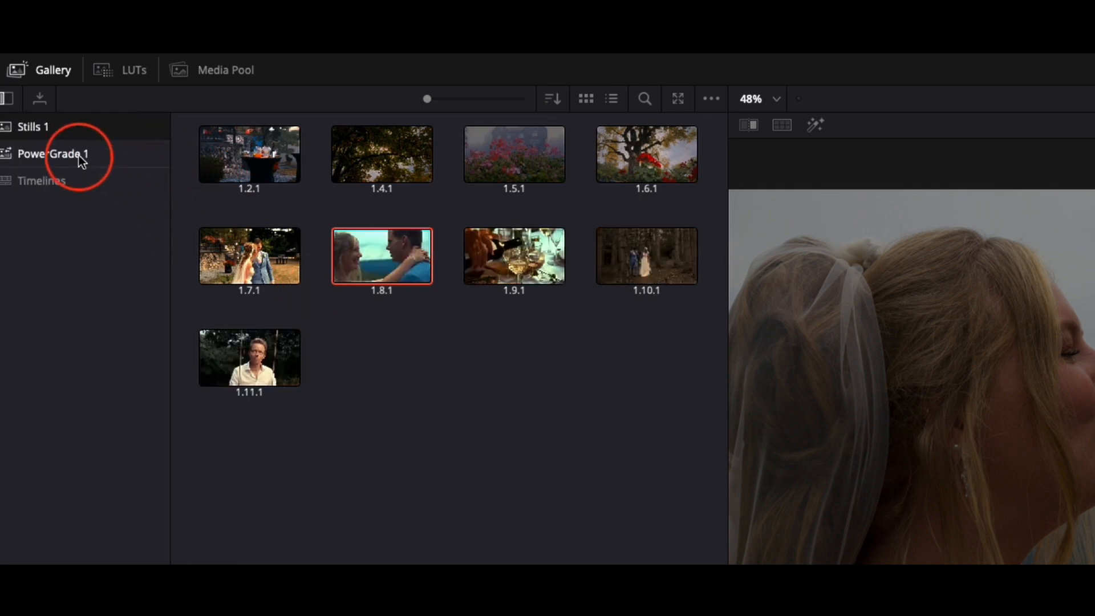
left_click(81, 154)
Change the label of the newly stored PowerGrade still to "Dehancer"
right_click(270, 164)
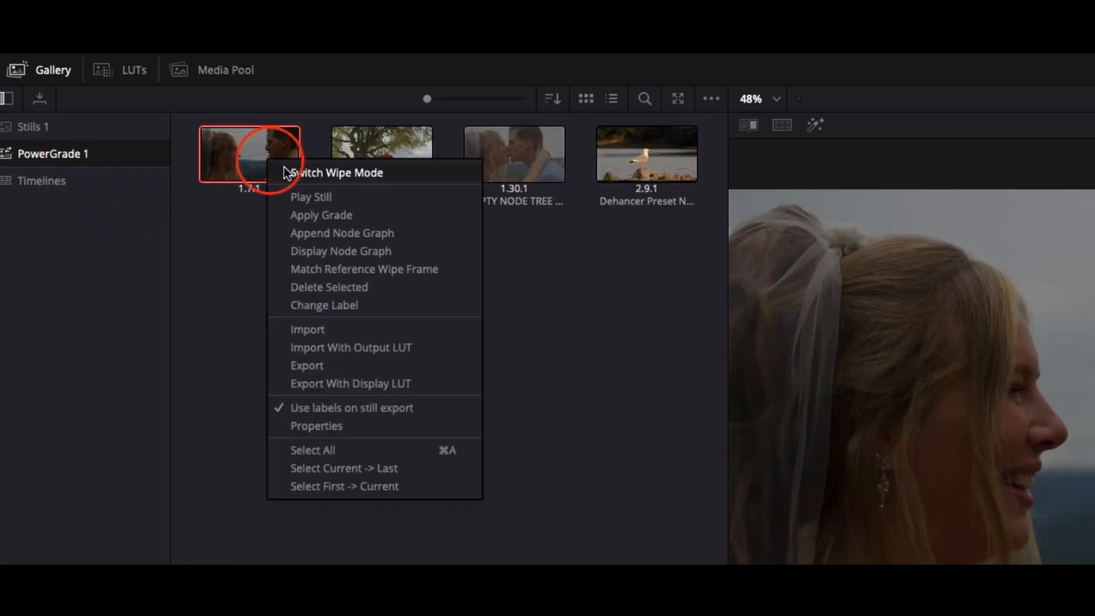
left_click(364, 303)
type("Dehancer")
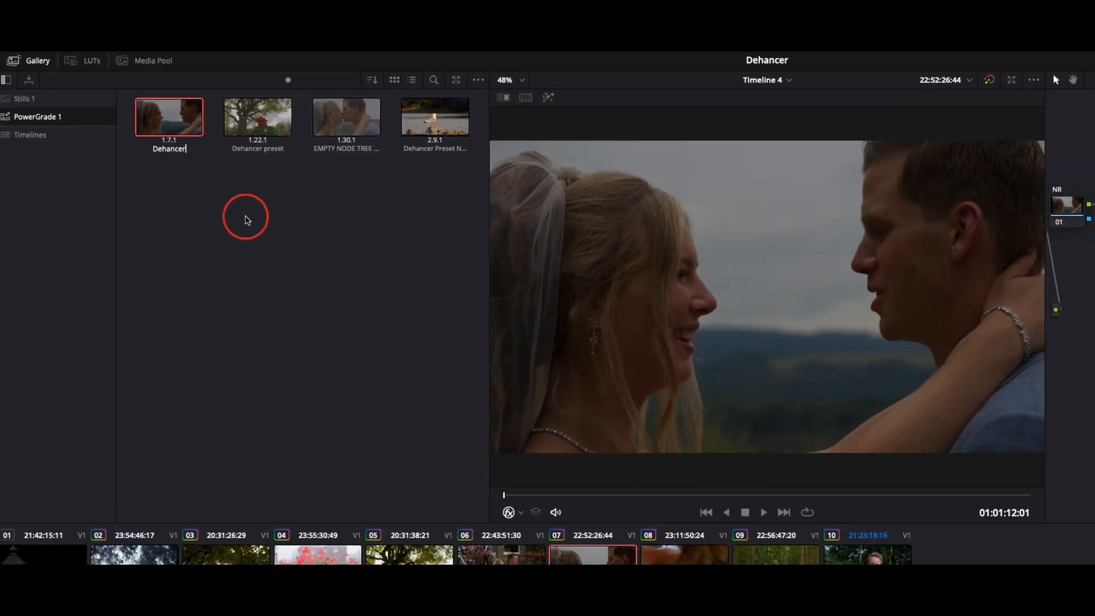
key("Return")
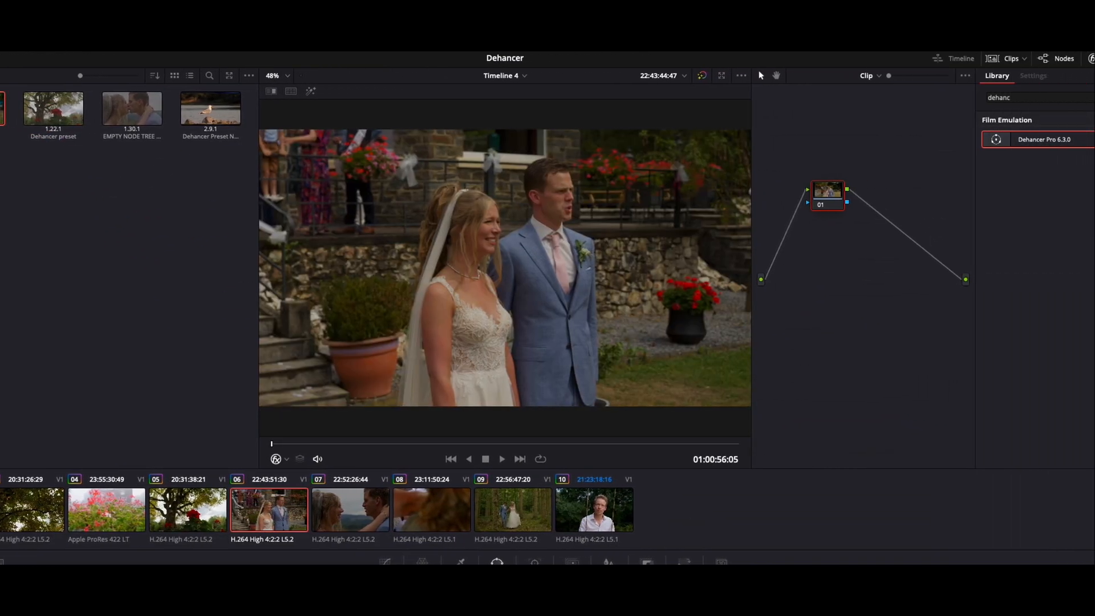
Apply the saved Dehancer PowerGrade node tree to clip 06 and hide the effects to view all nodes
left_click_drag(153, 111, 659, 258)
left_click_drag(398, 257, 397, 257)
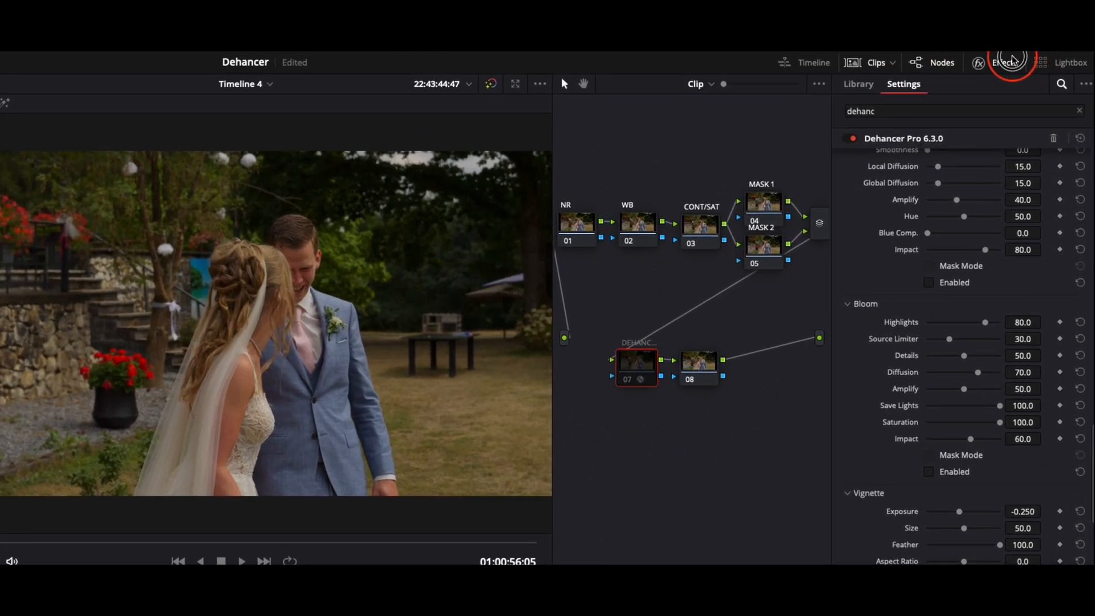
left_click(1015, 58)
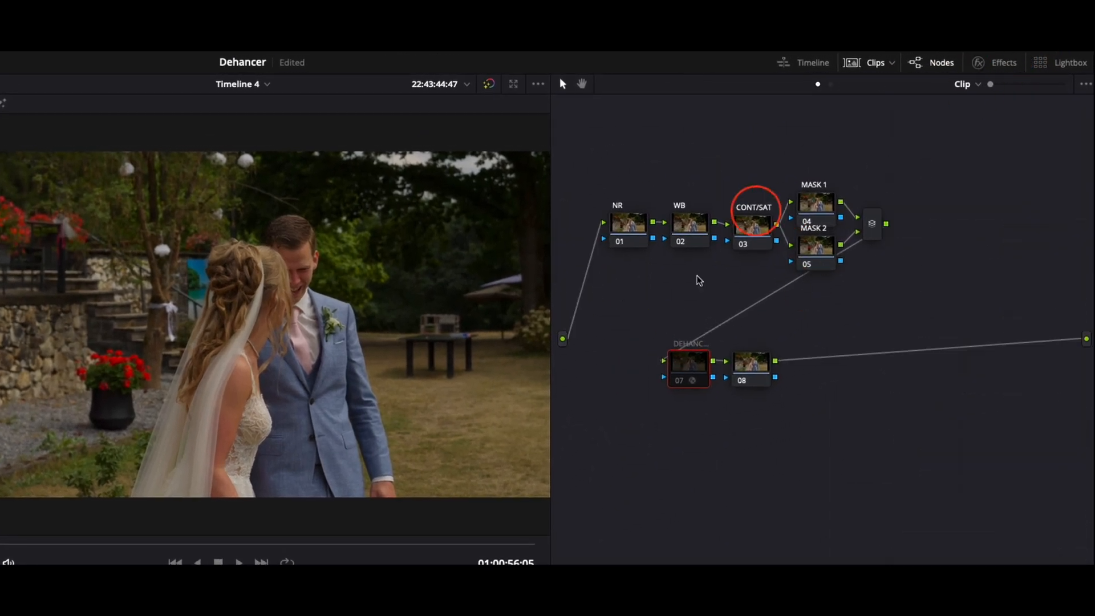
Enable node 07 on clip 06 and review its Dehancer settings, including Halation and Bloom
left_click(683, 382)
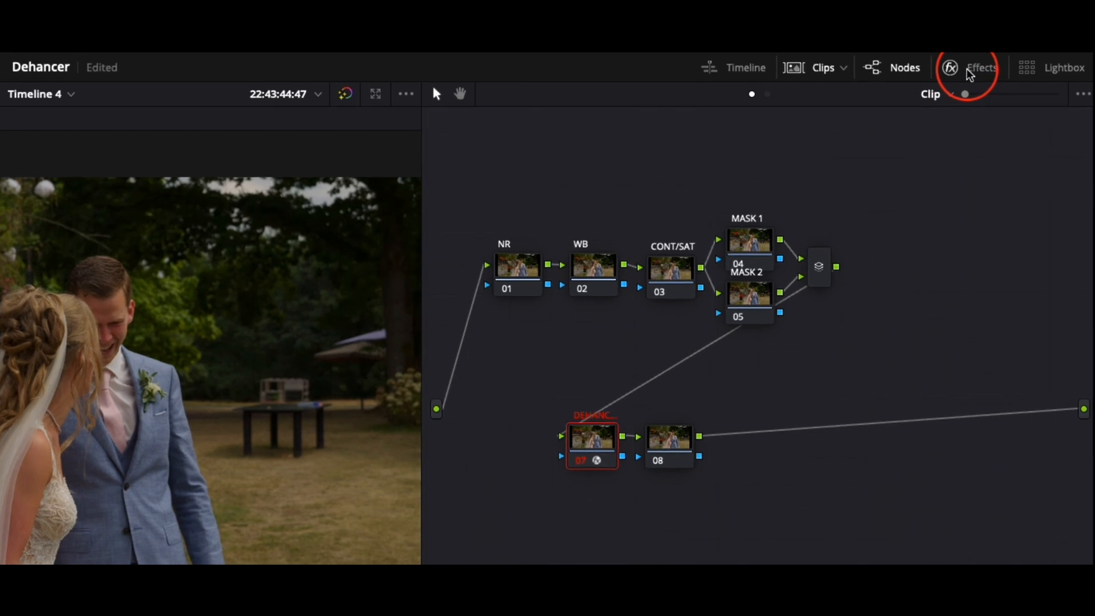
left_click(995, 62)
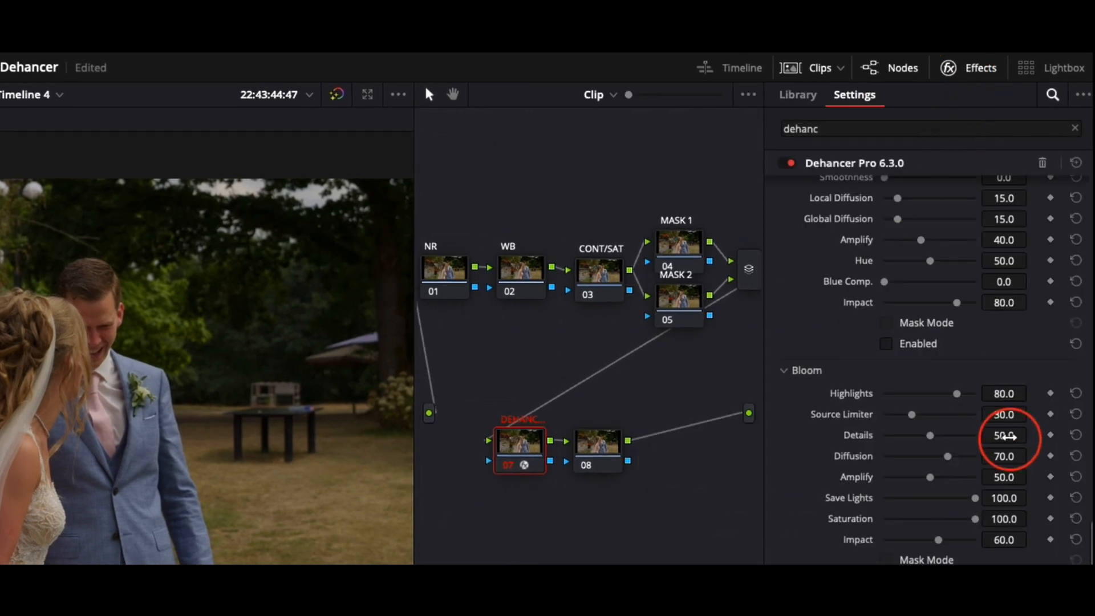
scroll(950, 369, "up", 10)
scroll(951, 347, "down", 7)
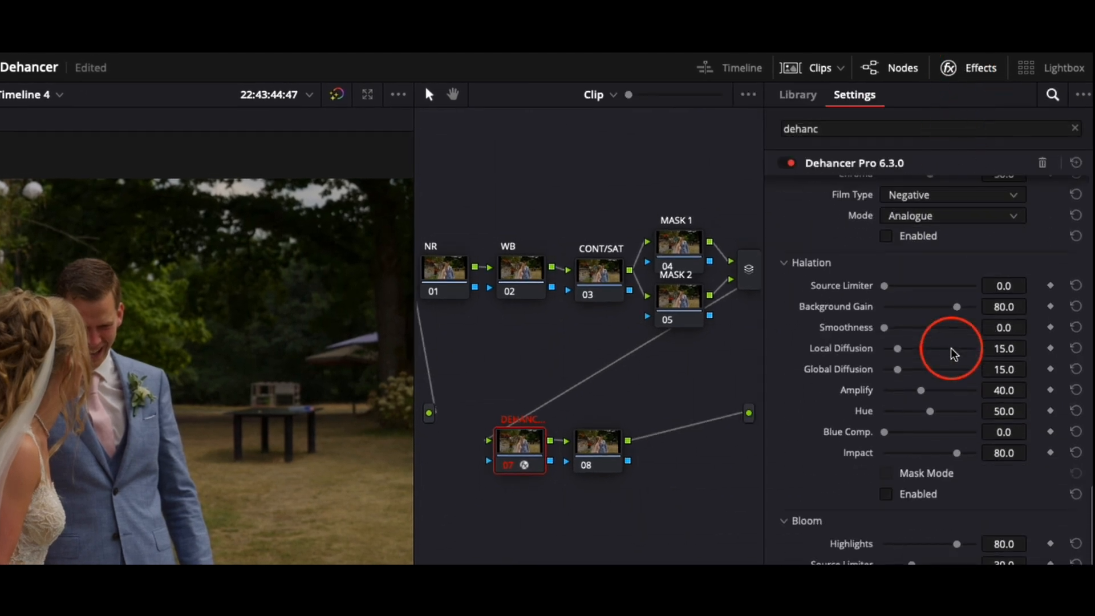
scroll(950, 347, "down", 6)
scroll(919, 448, "up", 5)
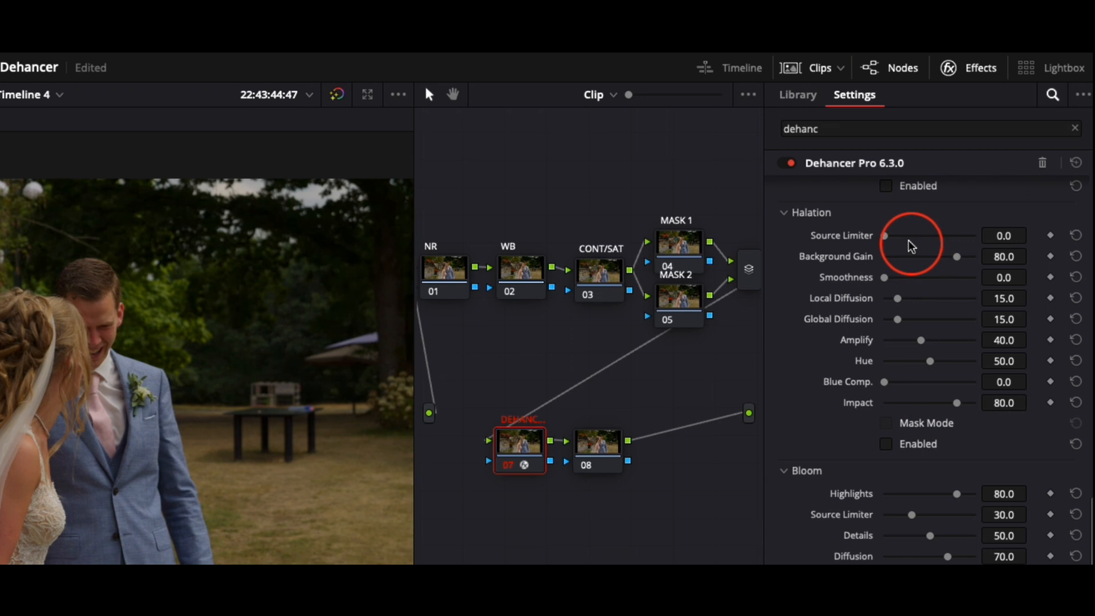
scroll(941, 336, "up", 3)
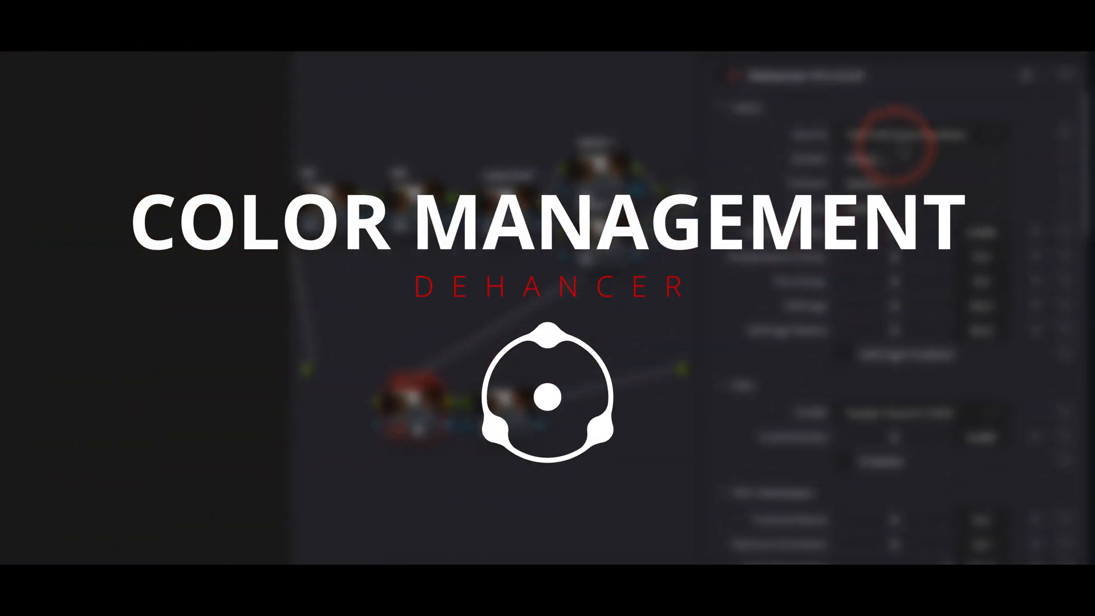
Set the Dehancer input source to DVR WG/Rec709 and Exposure Comp. to 0.873 on the clip 07 node
left_click(921, 136)
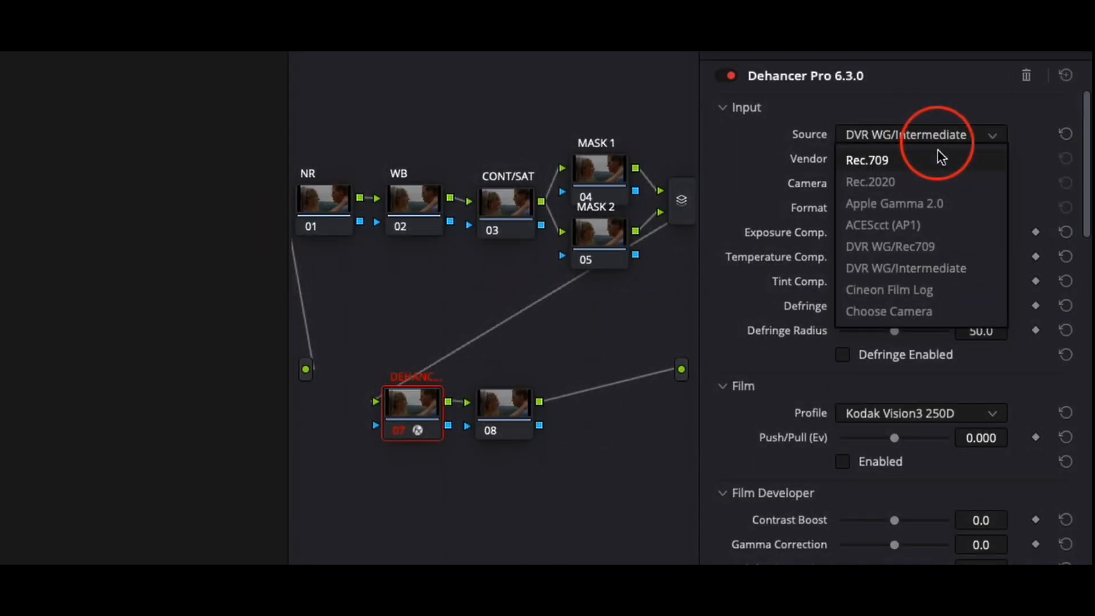
left_click(934, 251)
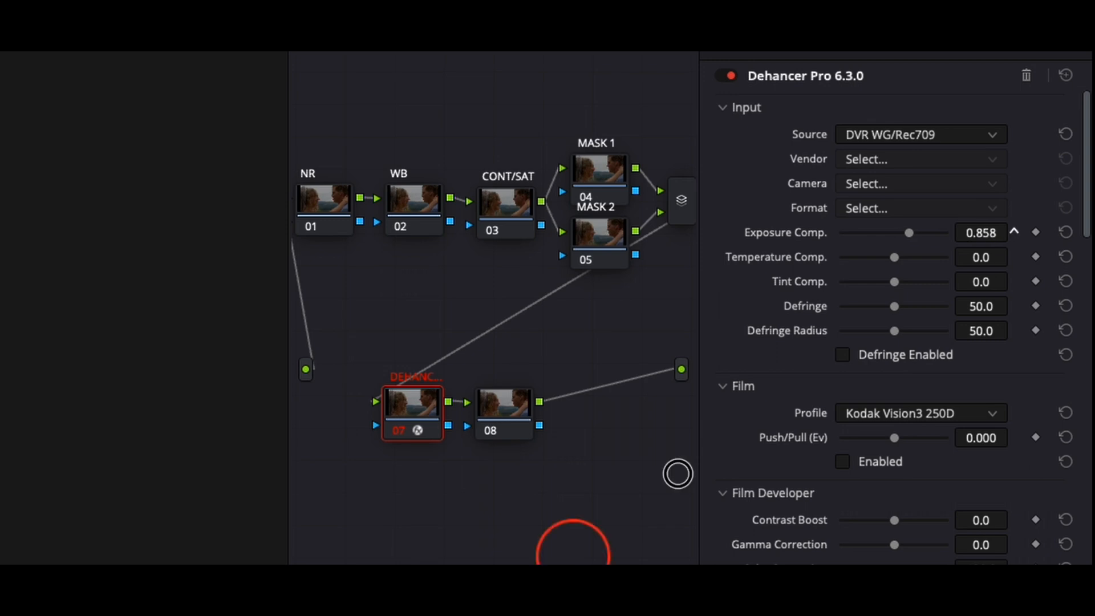
left_click_drag(954, 238, 937, 218)
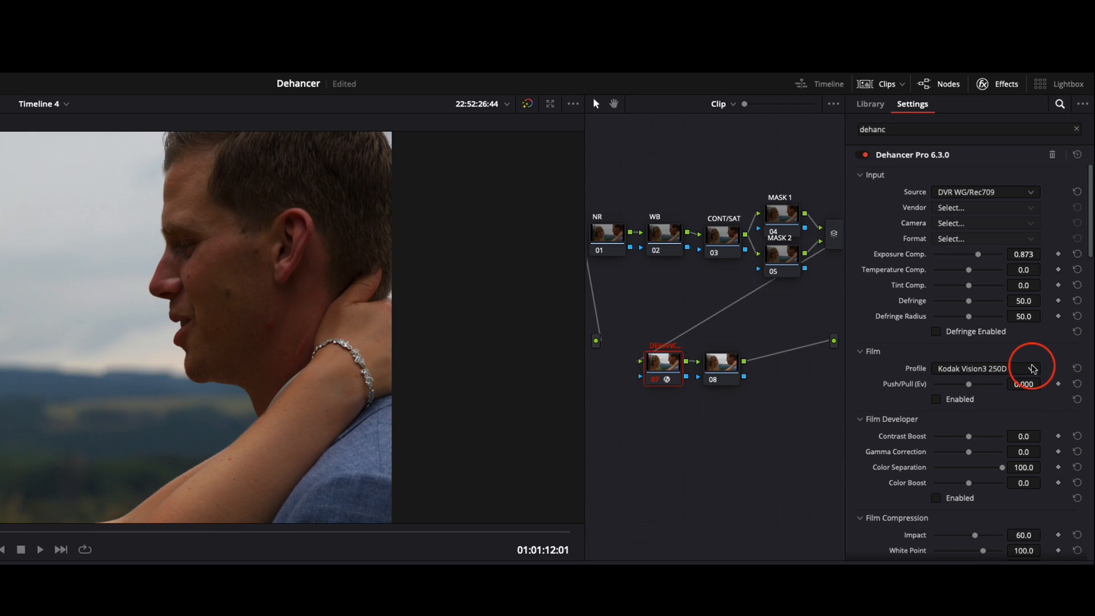
Enable Film with the Kodak Ekta...100 (2017) profile, try a Push/Pull adjustment and reset it to 0.000
left_click(934, 401)
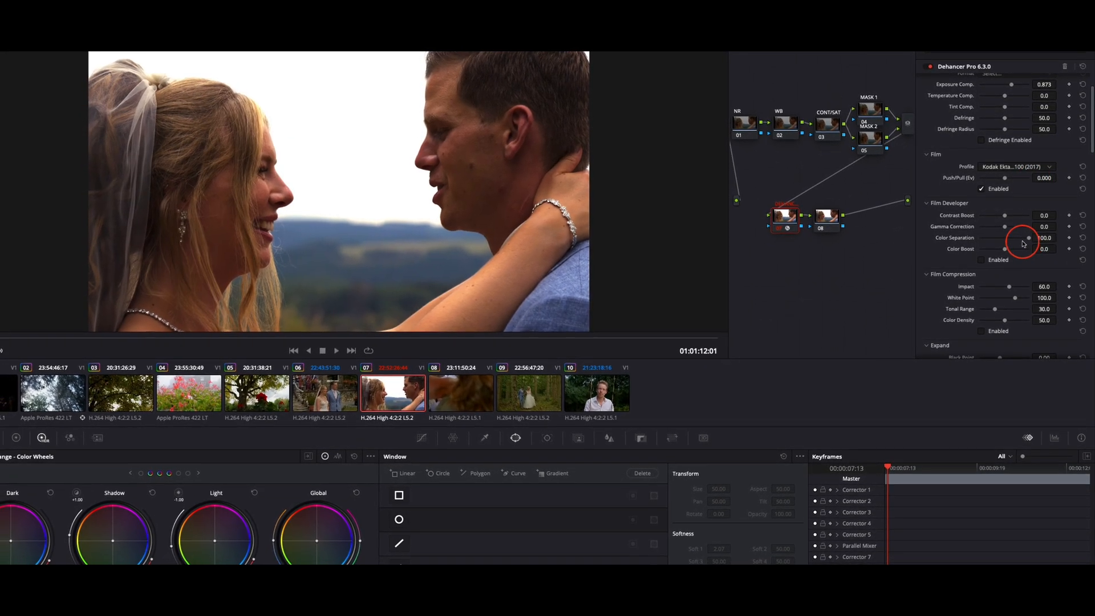
mouse_move(1005, 177)
left_mouse_down()
mouse_move(1020, 174)
mouse_move(1002, 181)
left_mouse_up()
double_click(973, 178)
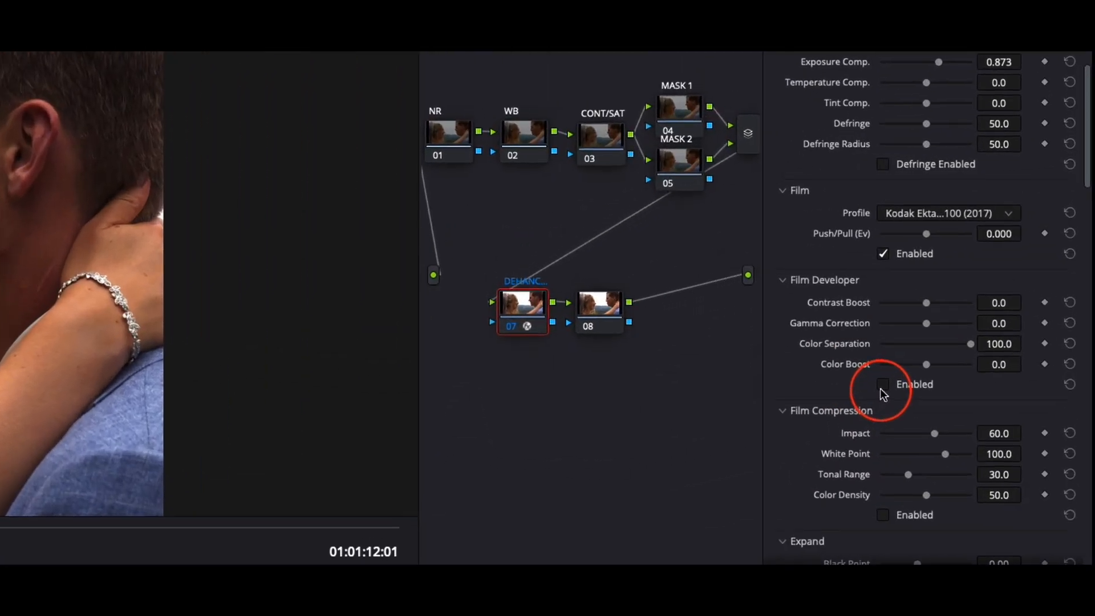
Try the Film Developer with a Contrast Boost of 37.5 and reset the boost
left_click(882, 385)
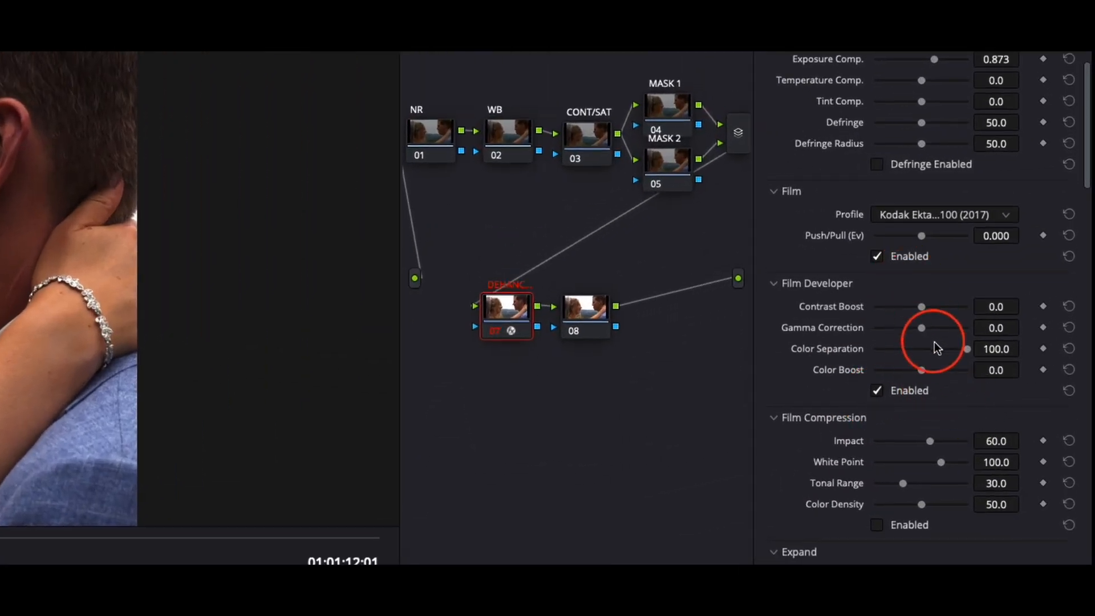
left_click_drag(972, 311, 1042, 238)
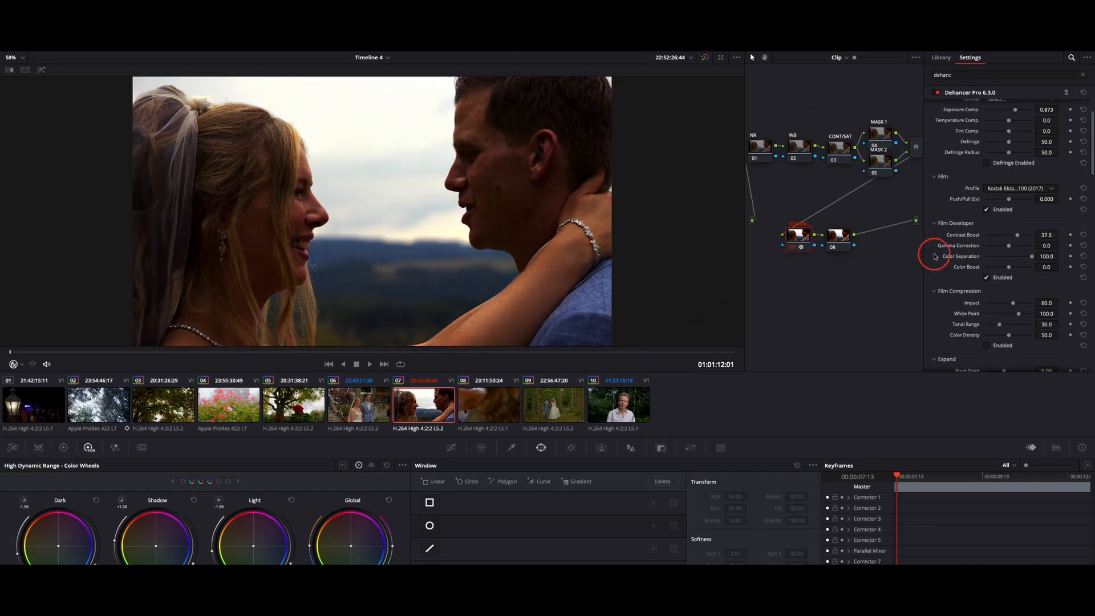
double_click(959, 237)
scroll(992, 229, "down", 3)
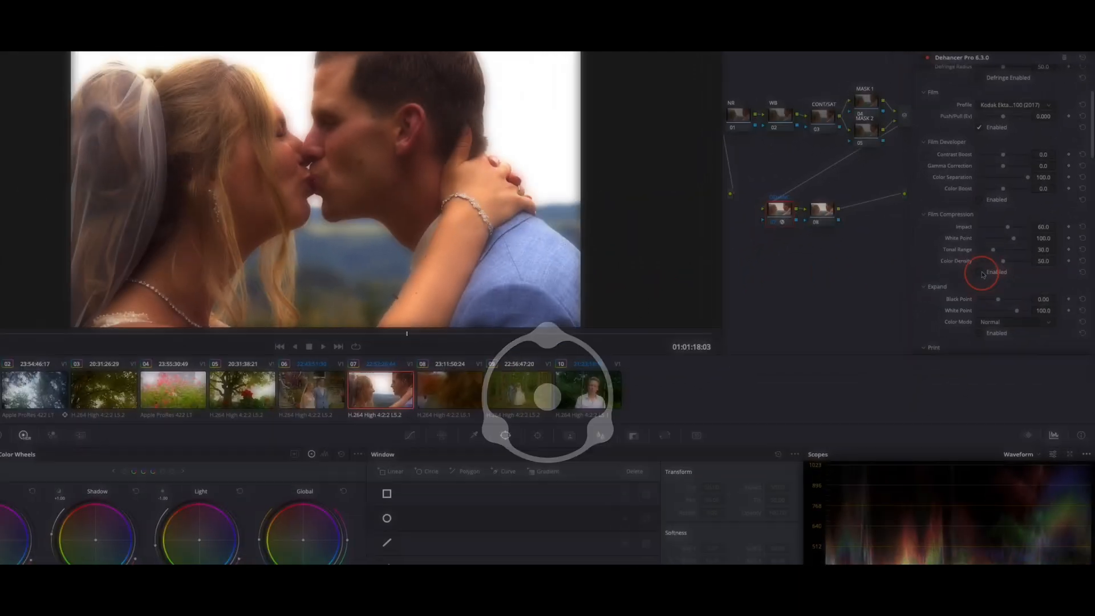
Enable Film Compression with Impact 100.0, White Point 100.0 and Tonal Range 56.9, and compare the image with it off and on
left_click(981, 273)
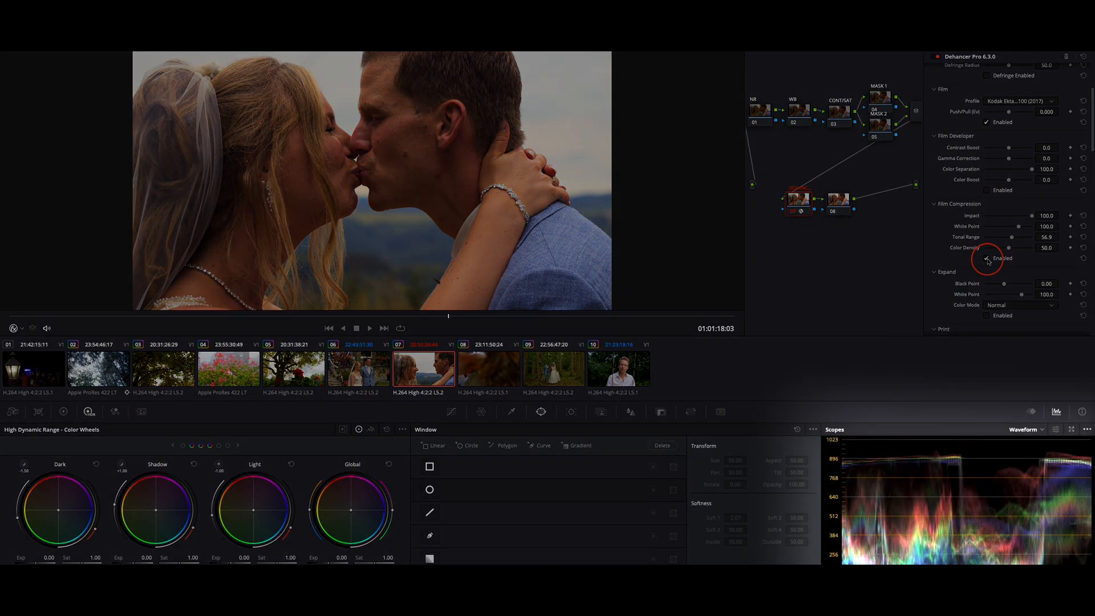
left_click(988, 260)
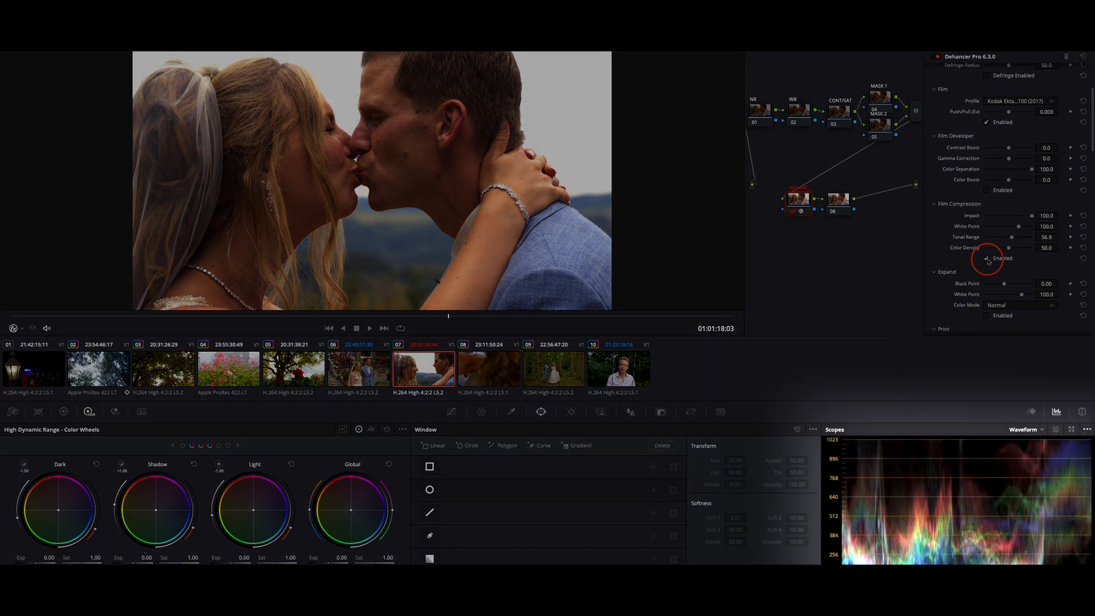
left_click(987, 260)
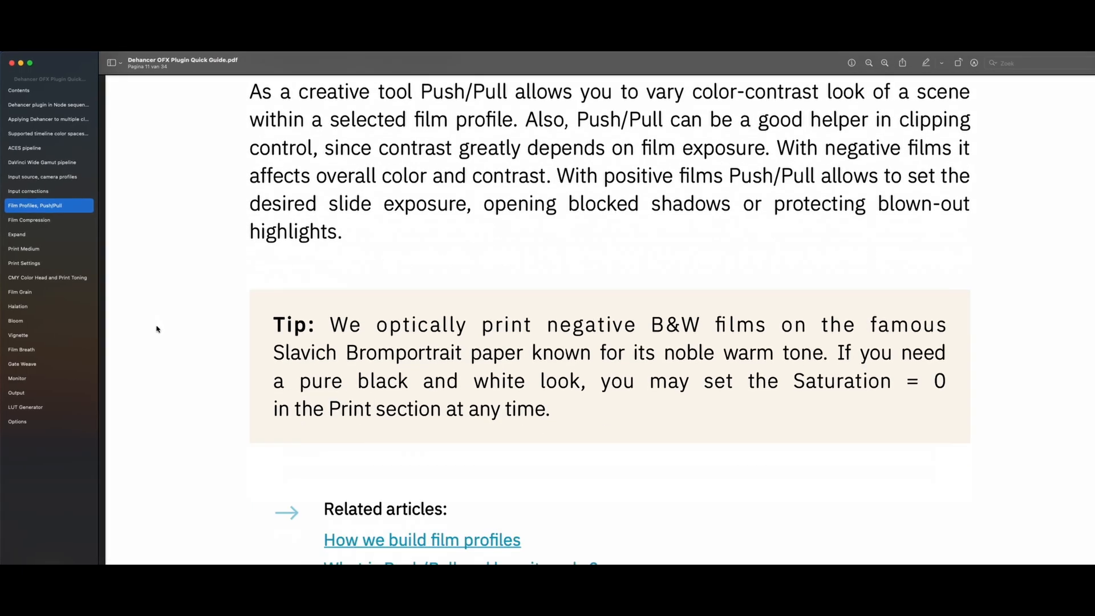
Switch to the Dehancer OFX Plugin Quick Guide PDF and read the sections on Push/Pull, Film Compression, Expand and the print settings
scroll(155, 331, "down", 3)
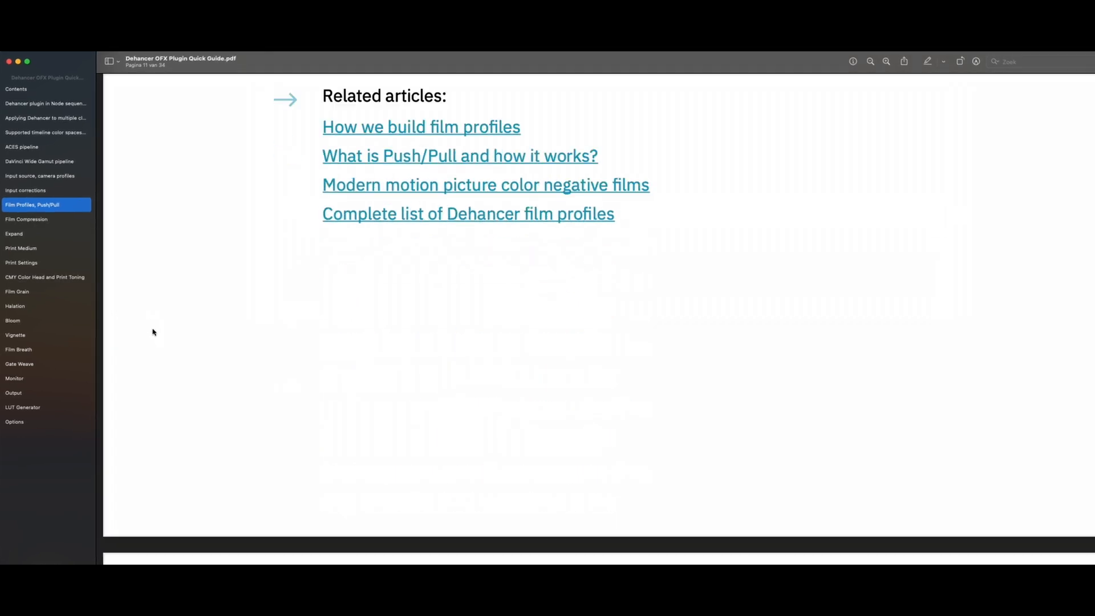
scroll(152, 331, "down", 10)
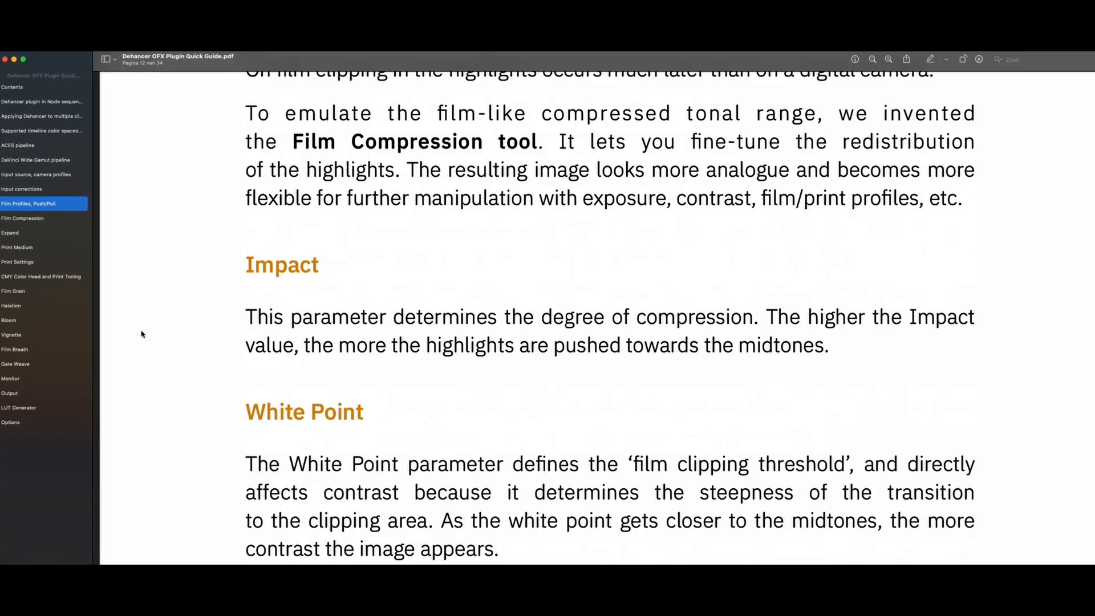
scroll(144, 324, "up", 10)
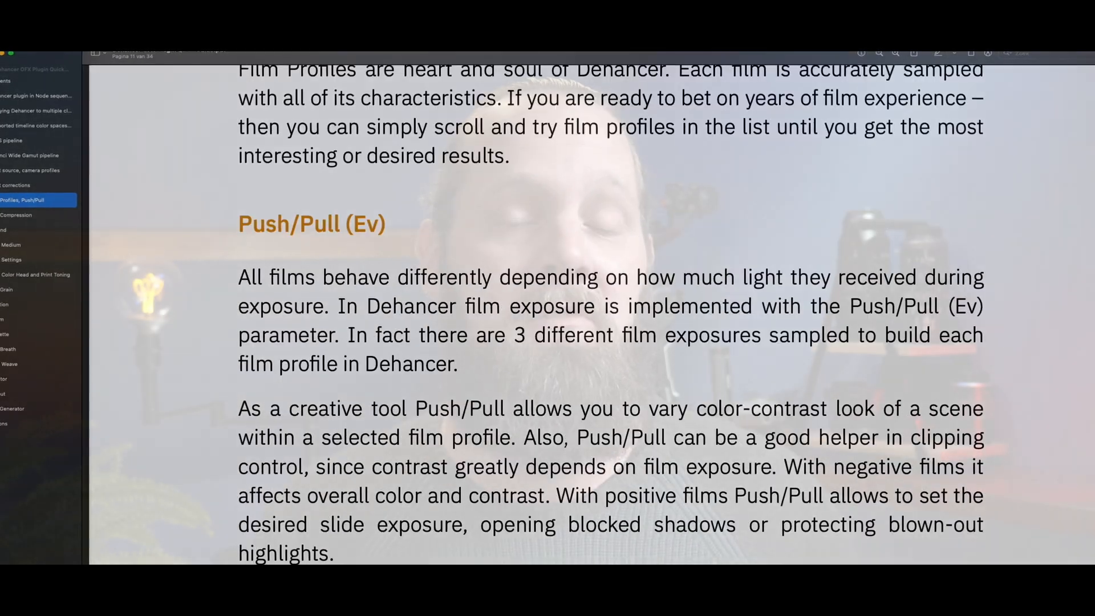
scroll(610, 315, "down", 20)
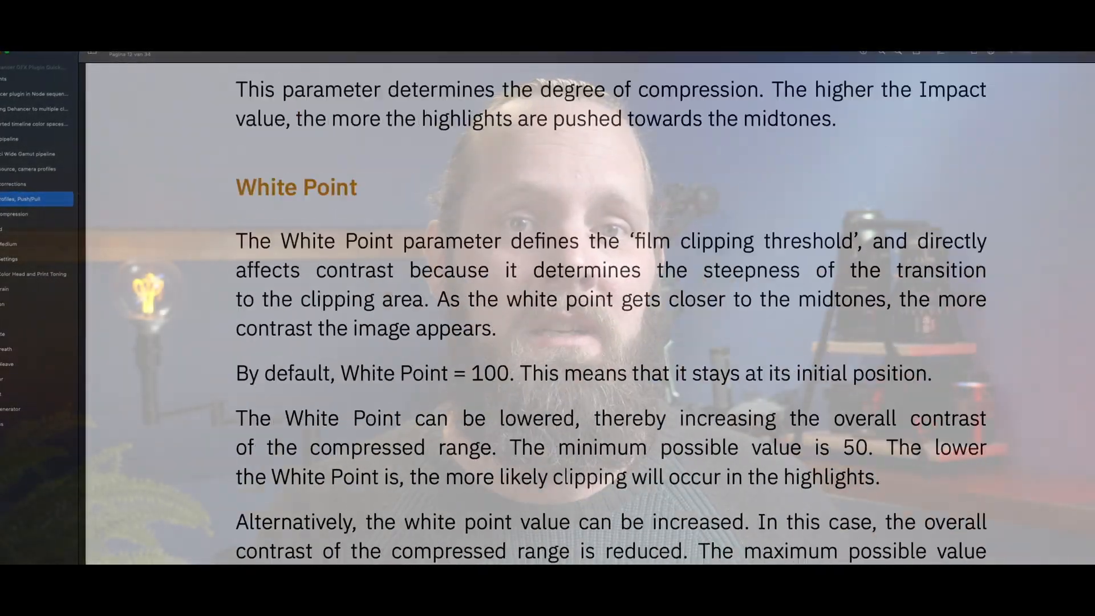
scroll(610, 308, "down", 20)
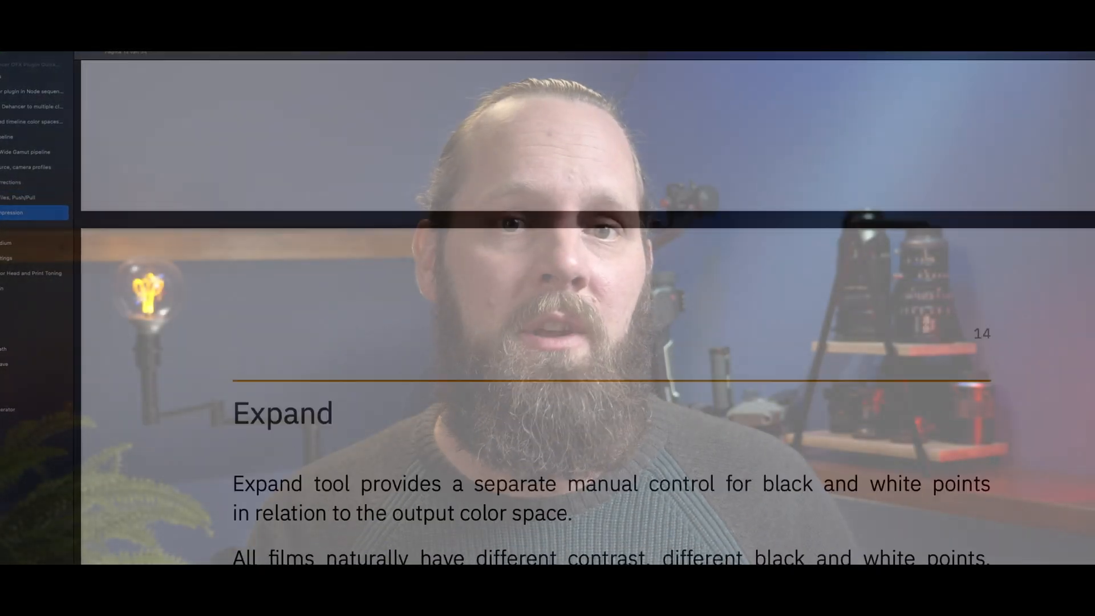
scroll(610, 308, "down", 20)
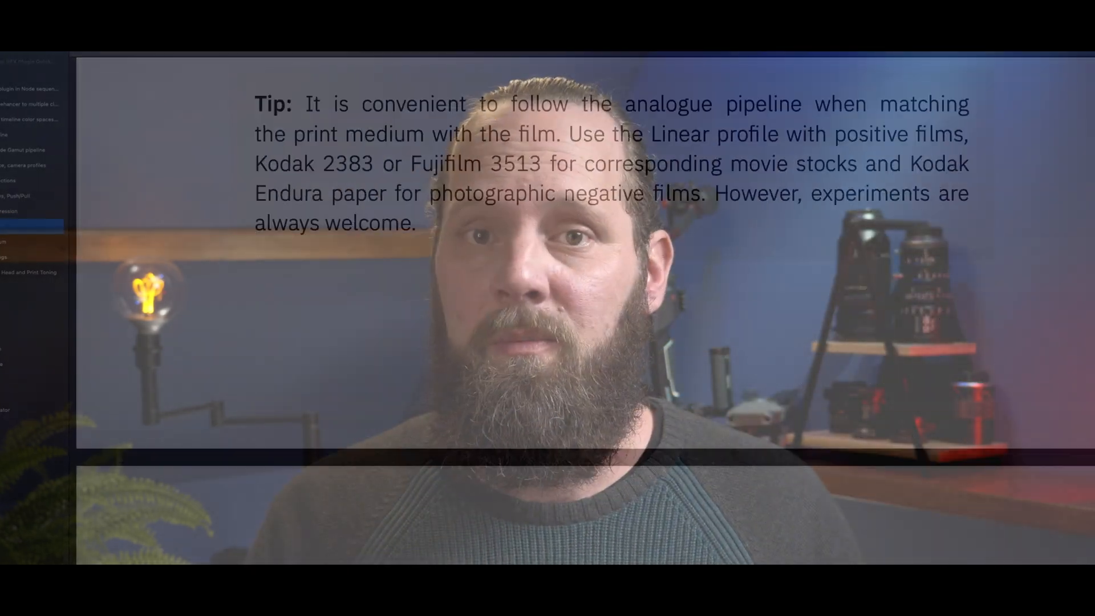
scroll(610, 308, "down", 20)
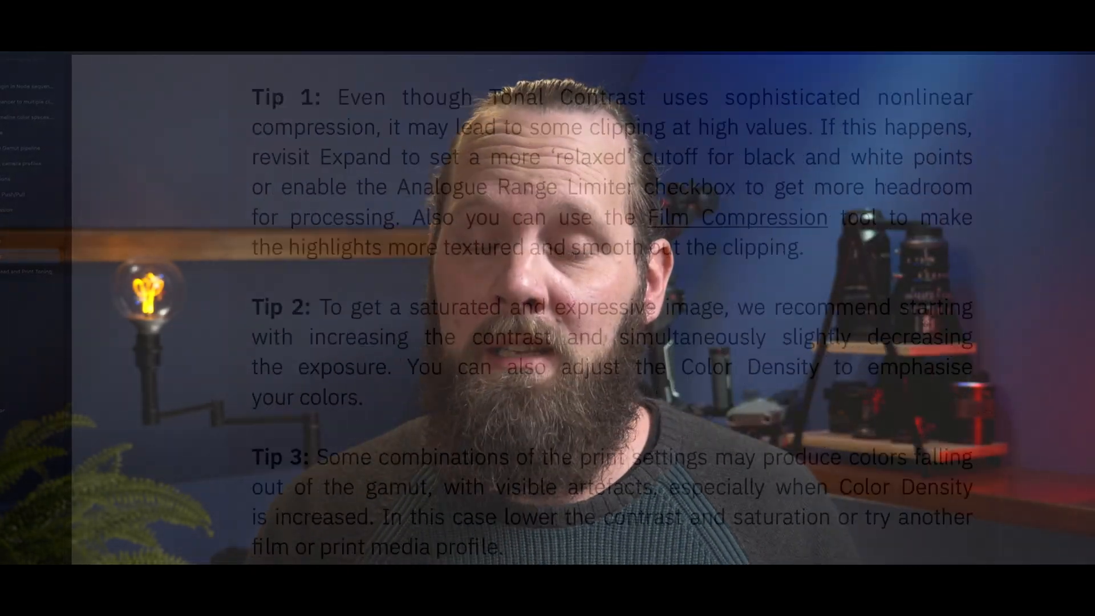
scroll(610, 308, "down", 17)
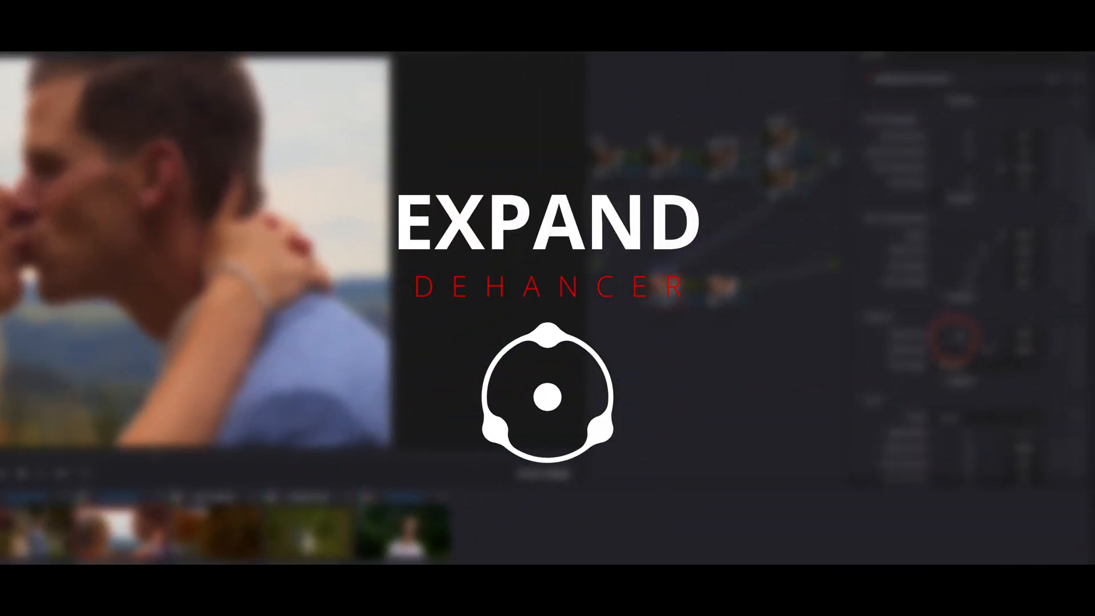
In DaVinci Resolve, enable Expand on the Dehancer node with Black Point -6.70 and White Point 115.9
left_click_drag(962, 333, 997, 350)
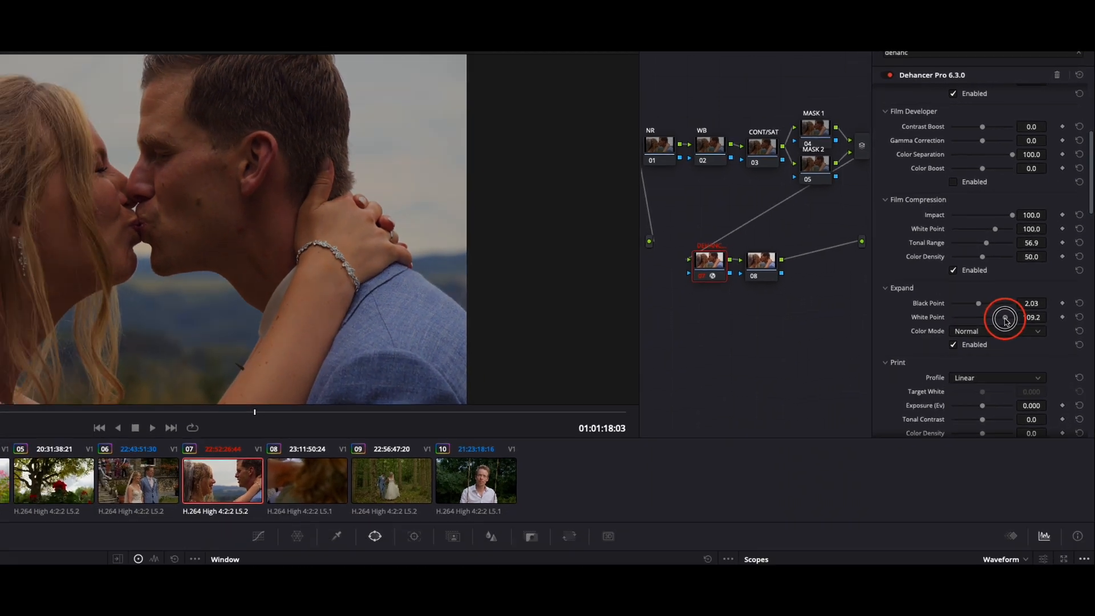
left_click_drag(1006, 243, 998, 243)
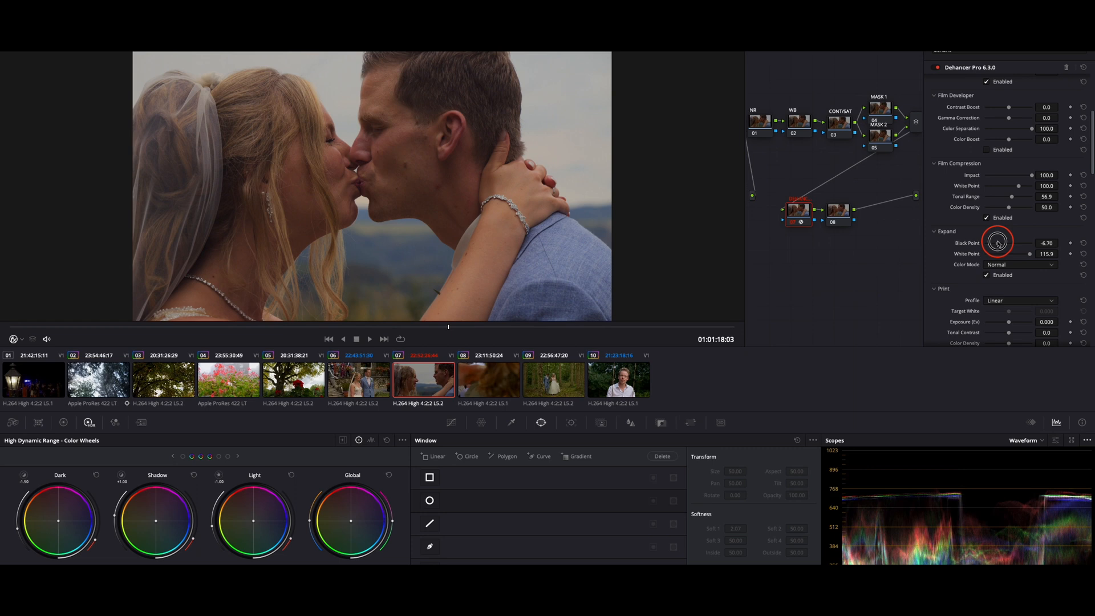
scroll(960, 116, "up", 5)
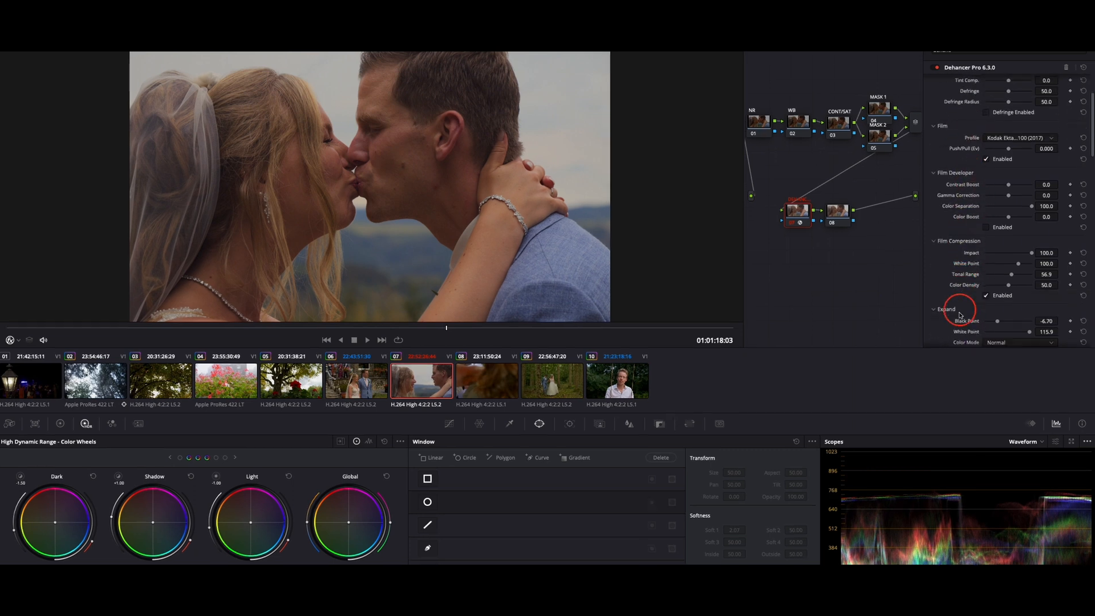
scroll(970, 274, "down", 6)
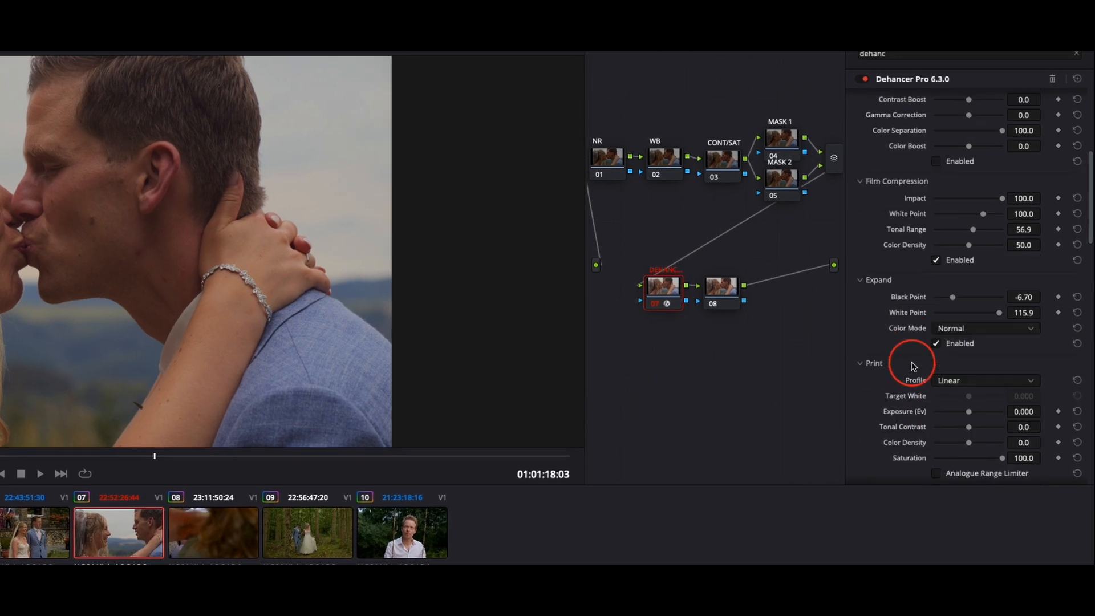
Choose the Kodak 2383 Print Film profile for the Dehancer Print stage
scroll(912, 359, "down", 6)
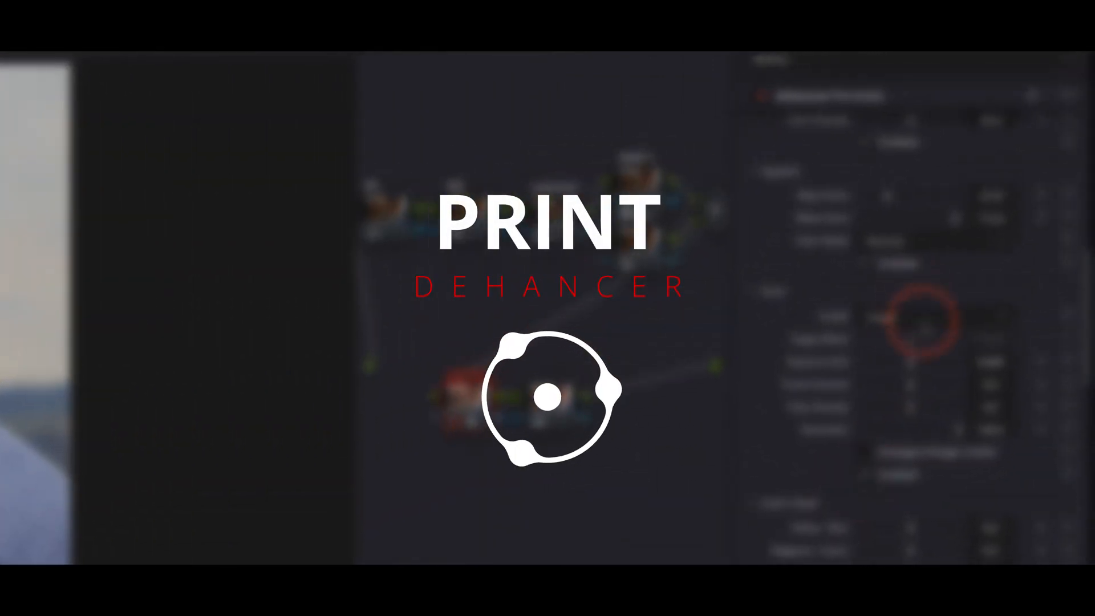
left_click(922, 320)
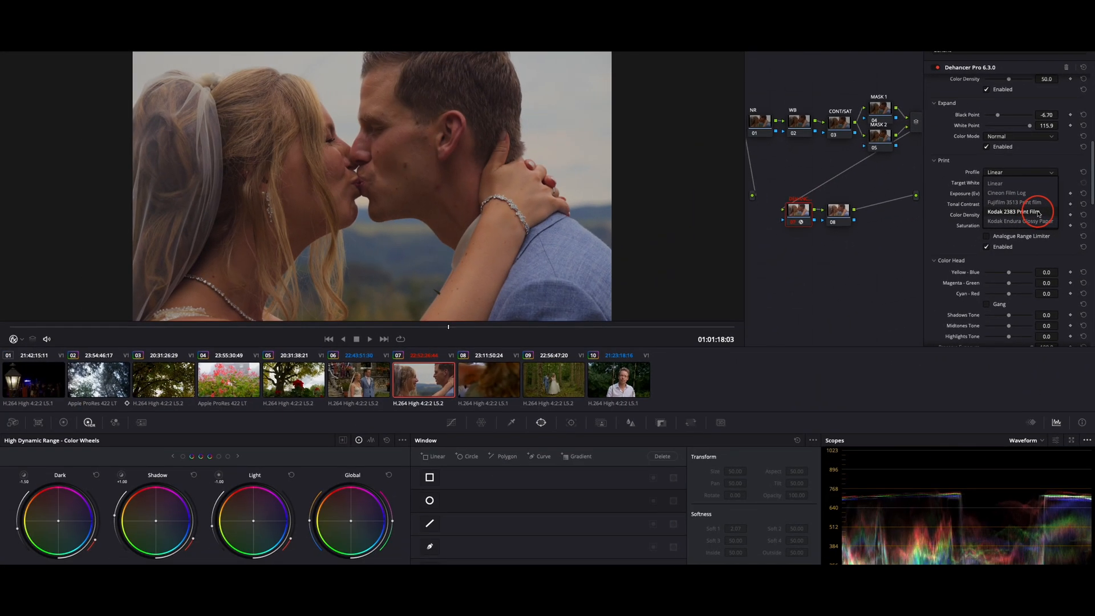
left_click(1038, 212)
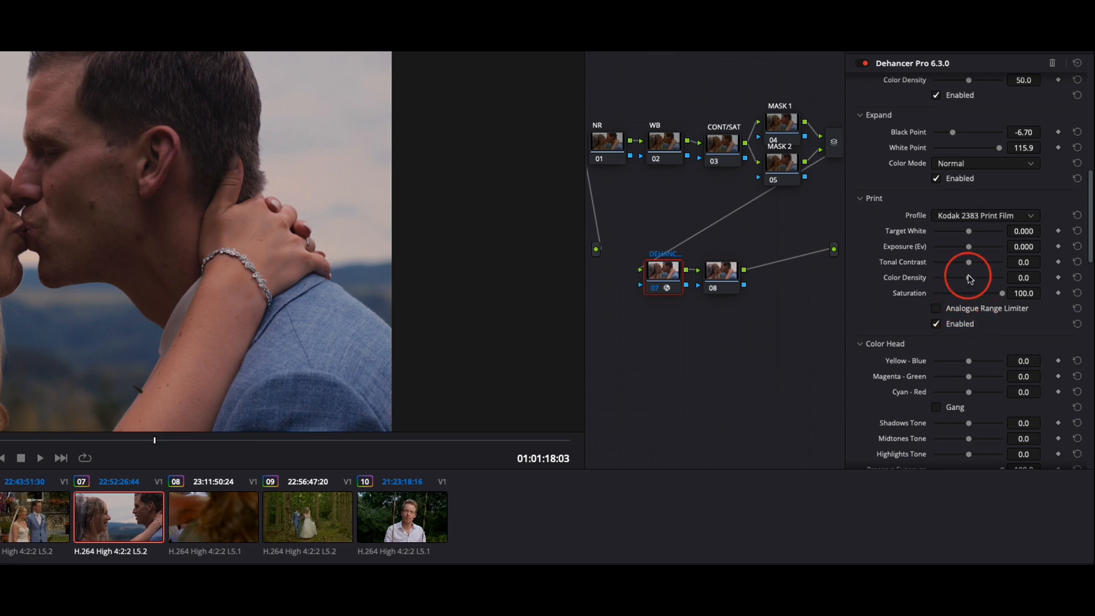
Set the Print Exposure to 0.073 and Color Density to 100.0, with the Analogue Range Limiter enabled
mouse_move(971, 278)
left_mouse_down()
mouse_move(1002, 285)
mouse_move(959, 285)
mouse_move(995, 294)
mouse_move(963, 294)
left_mouse_up()
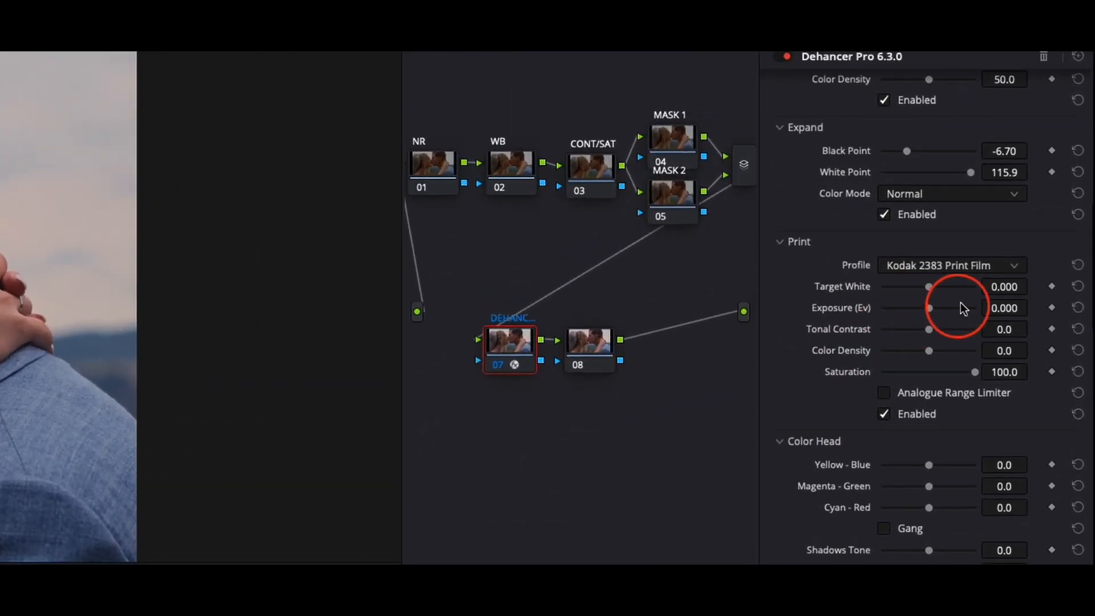
left_click_drag(991, 307, 1, 553)
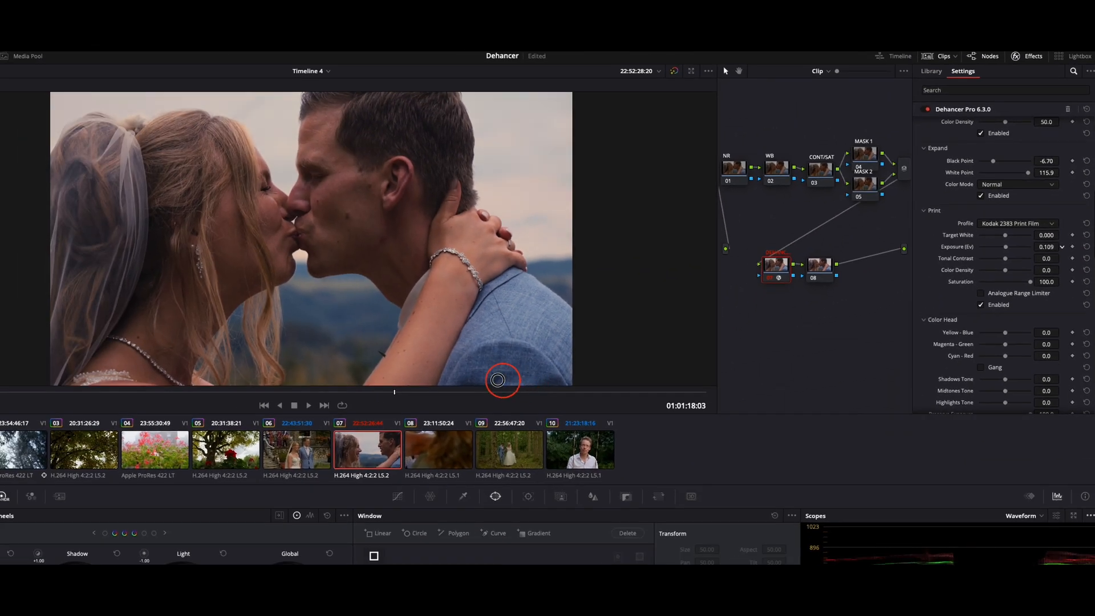
left_click_drag(497, 380, 1040, 246)
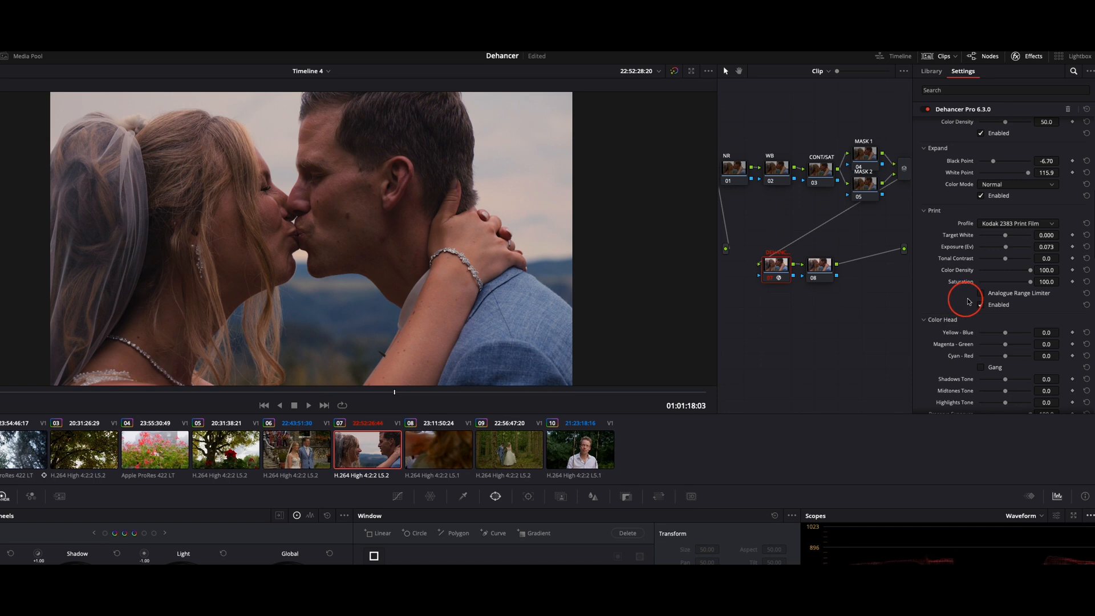
left_click(982, 294)
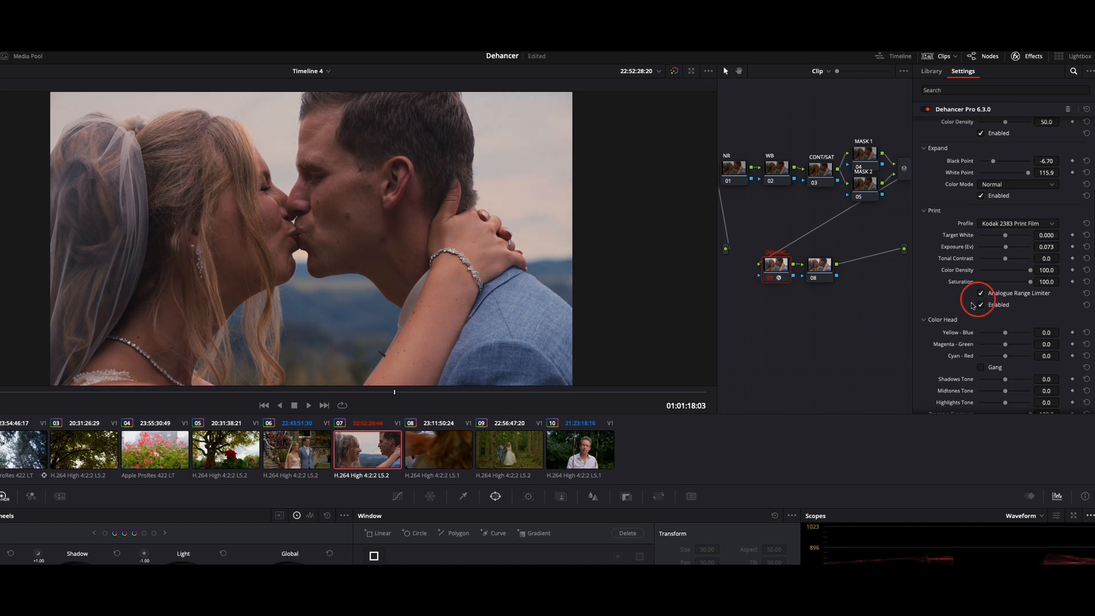
scroll(936, 302, "down", 3)
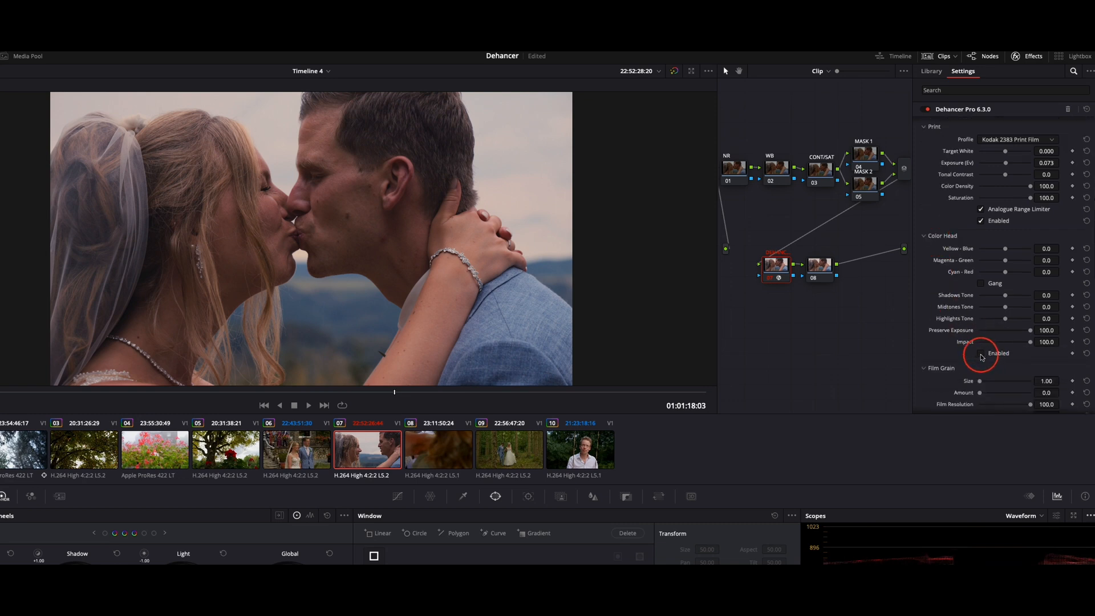